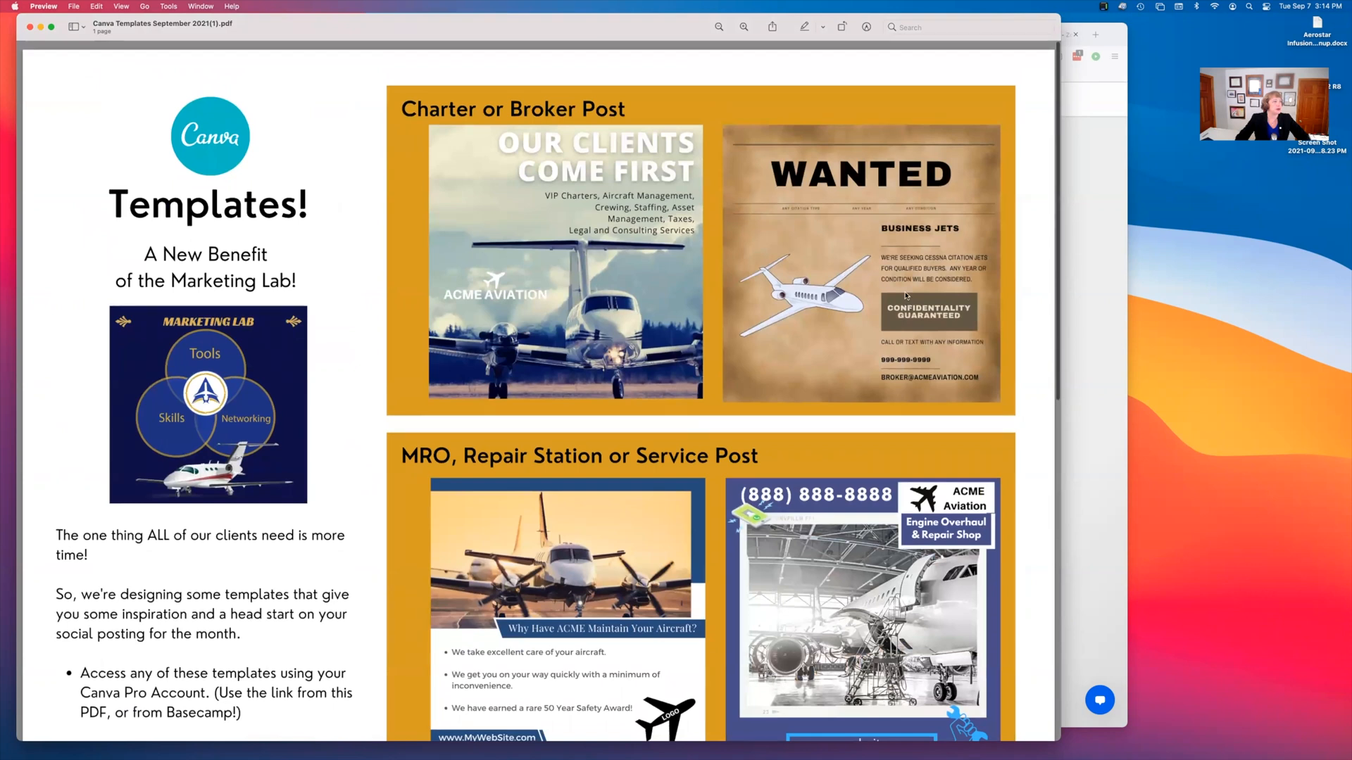
- Look through the template PDF, open the linked WANTED business jets template in Canva, and start a design from it
scroll(569, 239, down, 5)
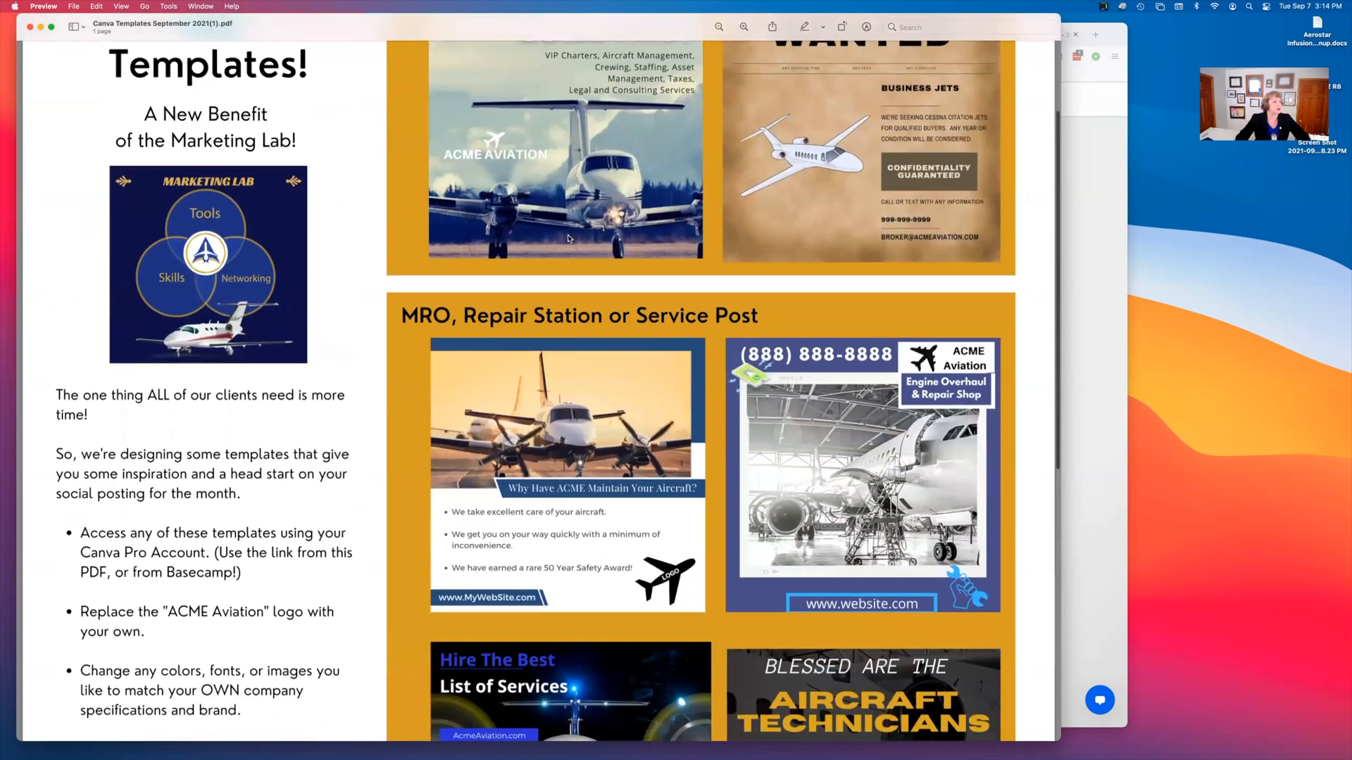
scroll(569, 238, down, 8)
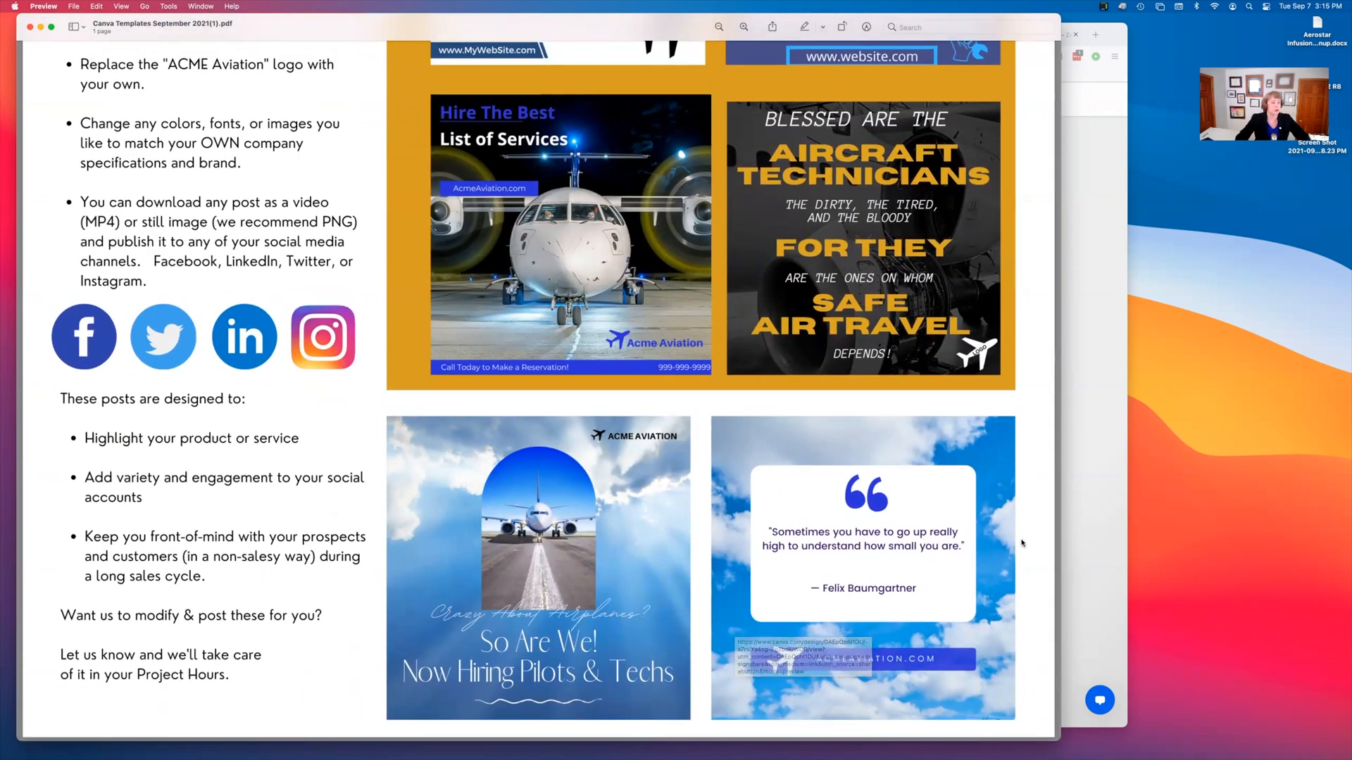
scroll(1043, 540, up, 3)
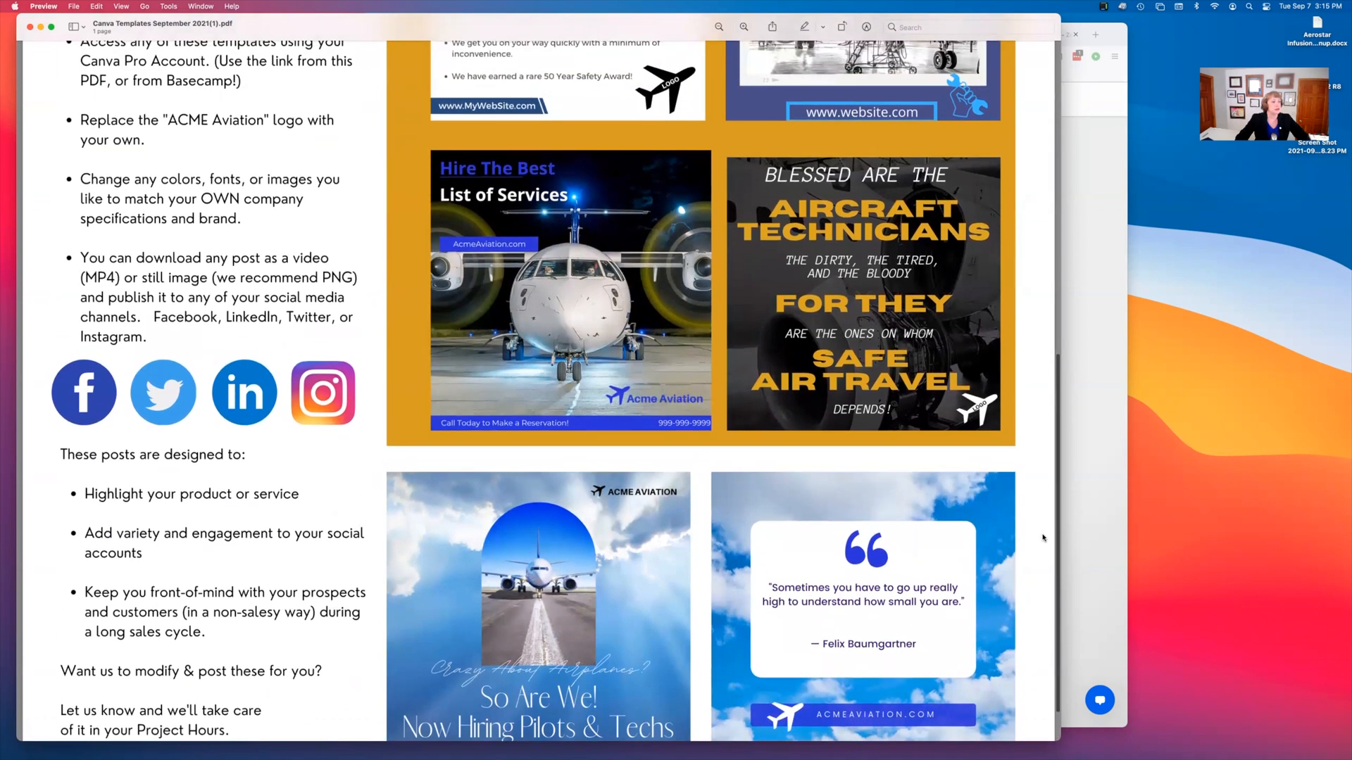
scroll(1043, 538, up, 5)
scroll(1043, 538, up, 10)
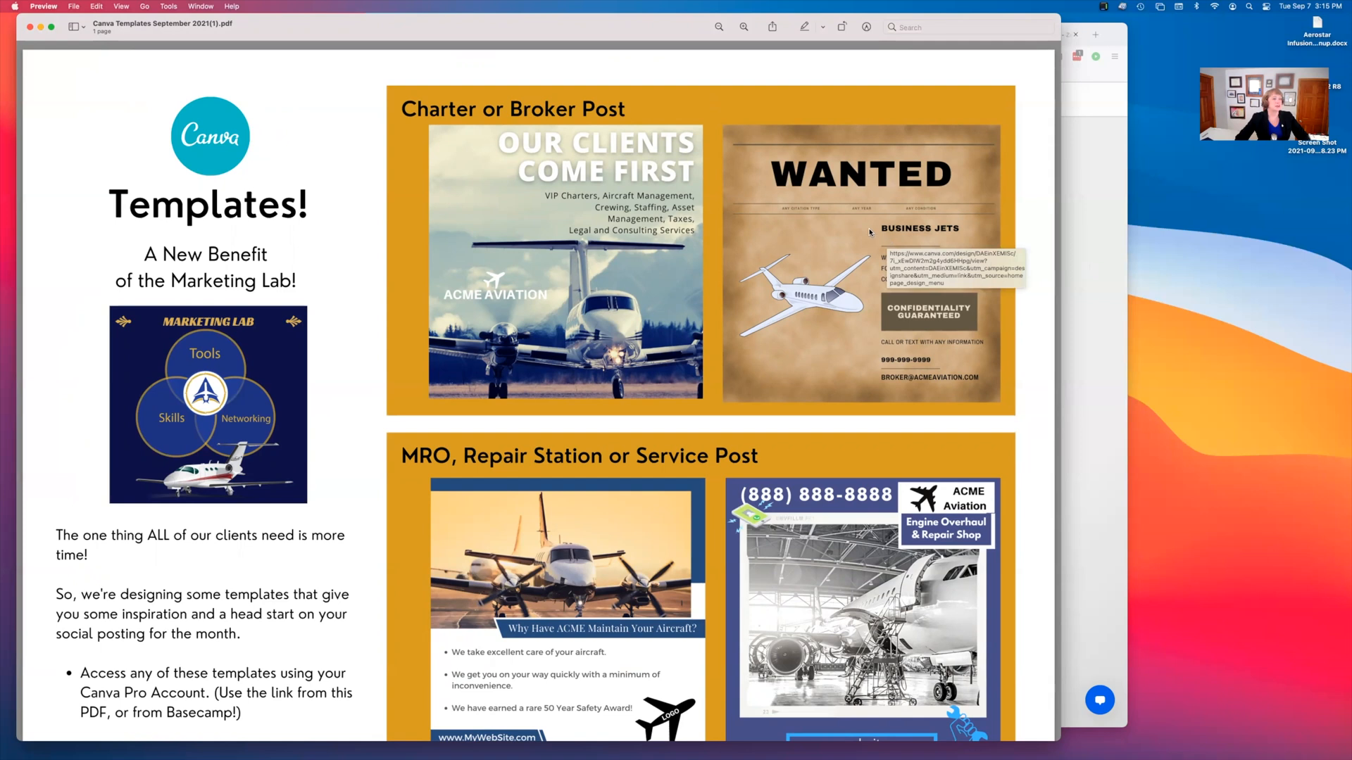
click(870, 232)
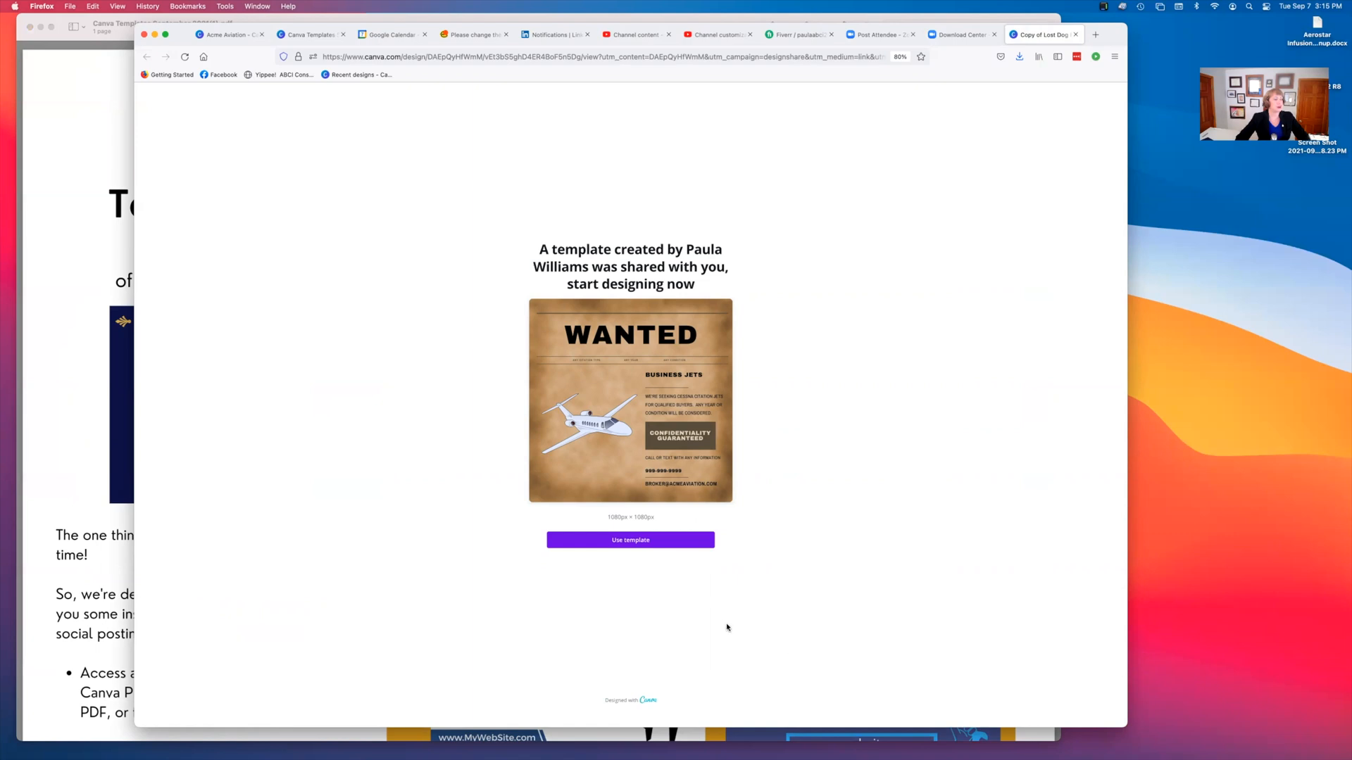
click(626, 541)
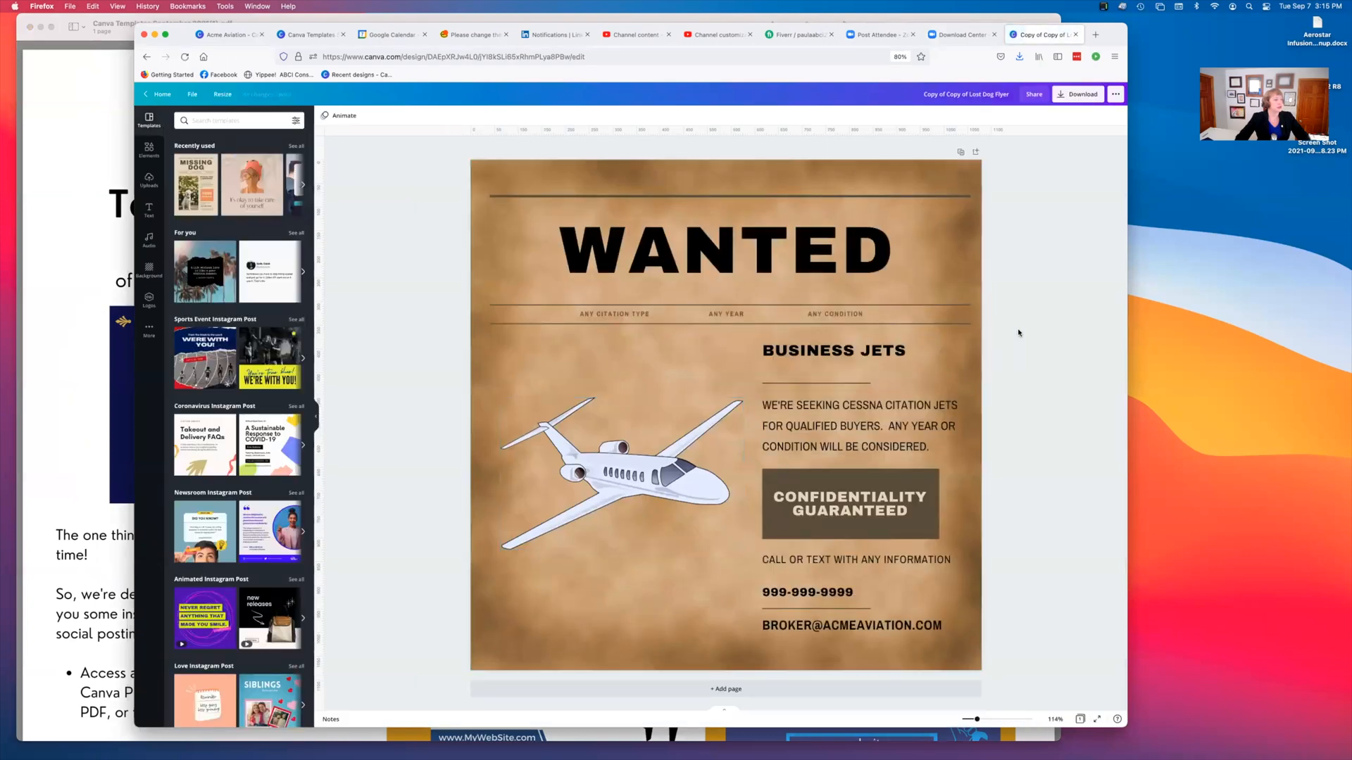
- Create a resized copy of the WANTED flyer in the Facebook Post format
click(149, 179)
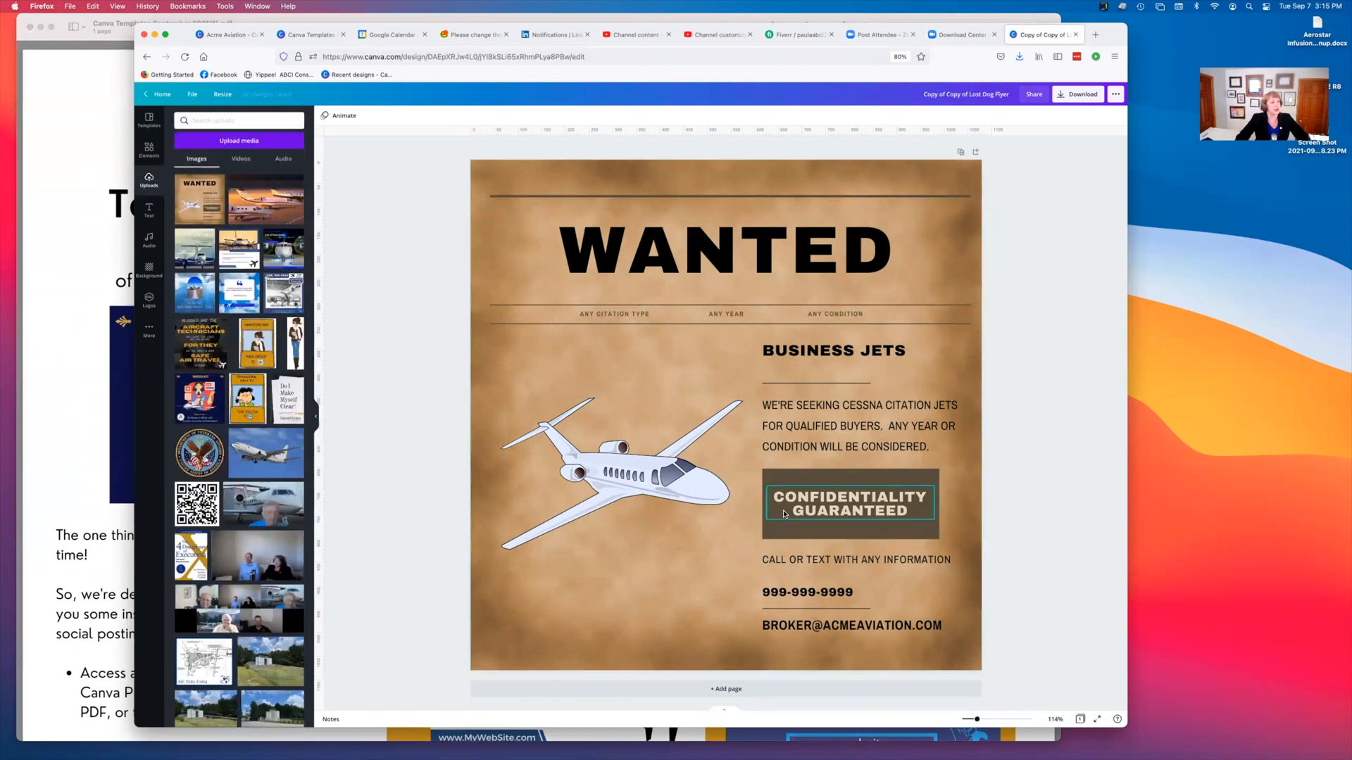
click(225, 99)
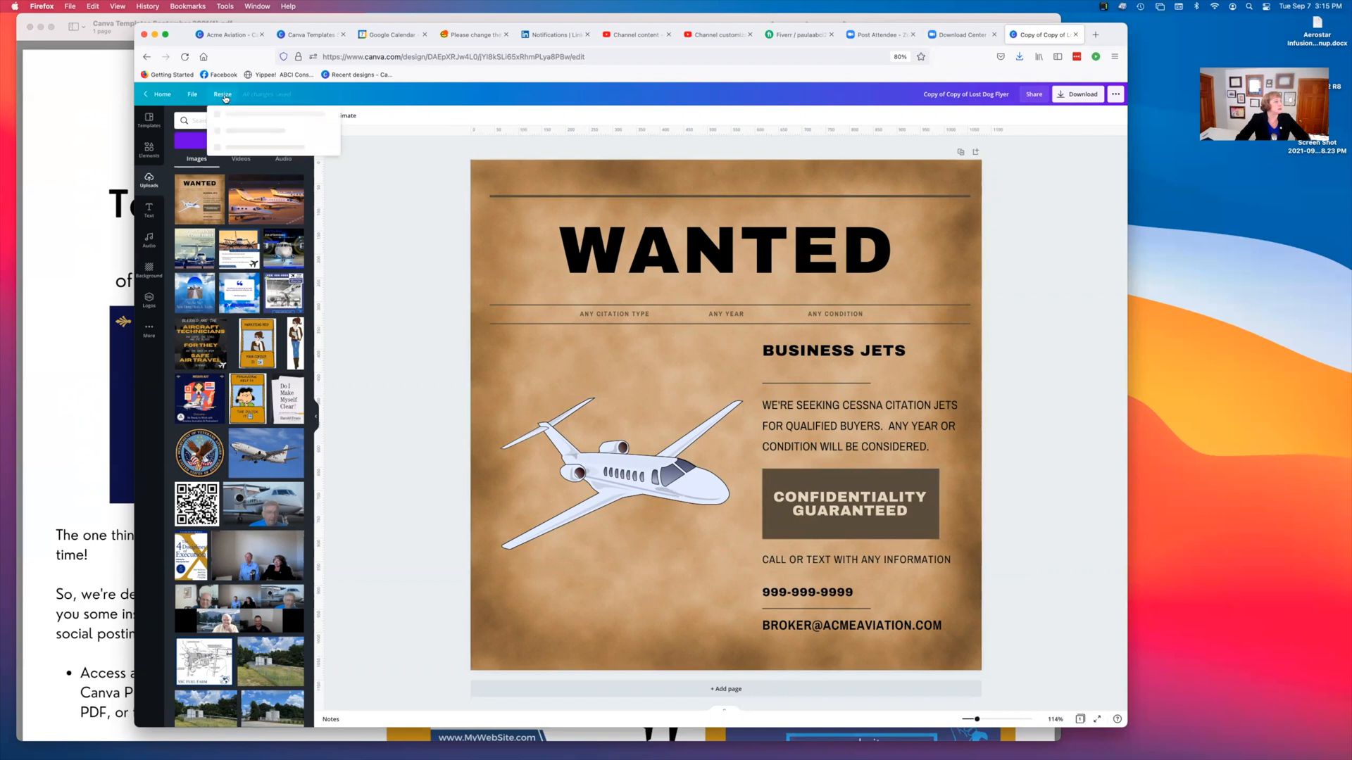
text(facebook)
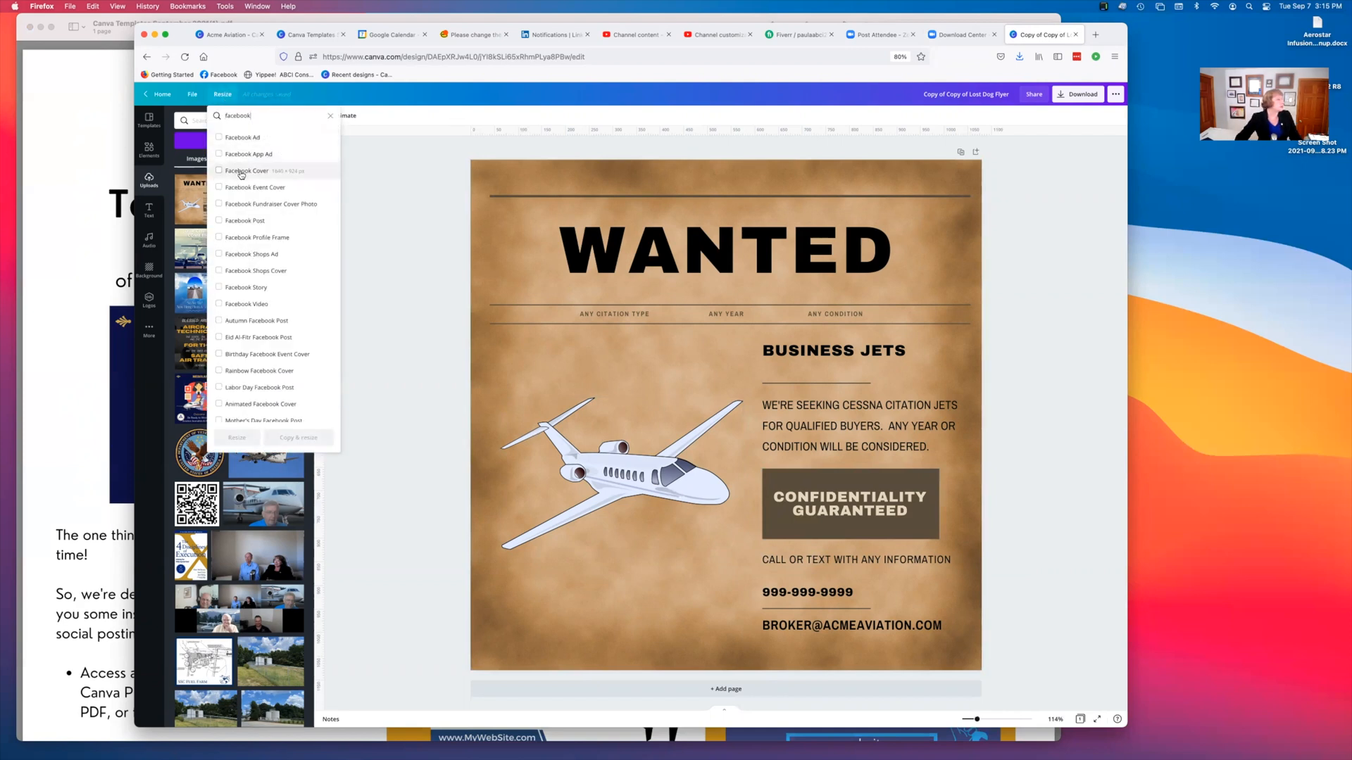
click(225, 220)
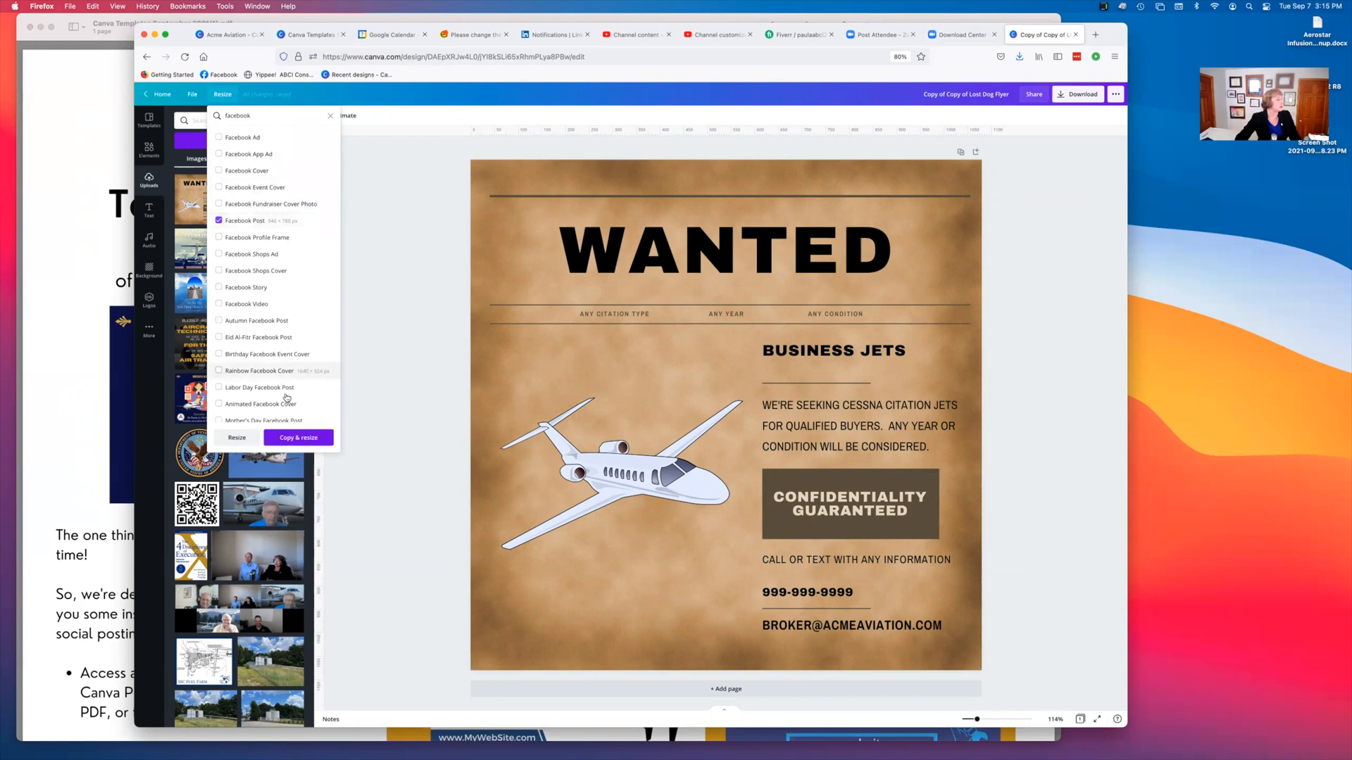
click(299, 437)
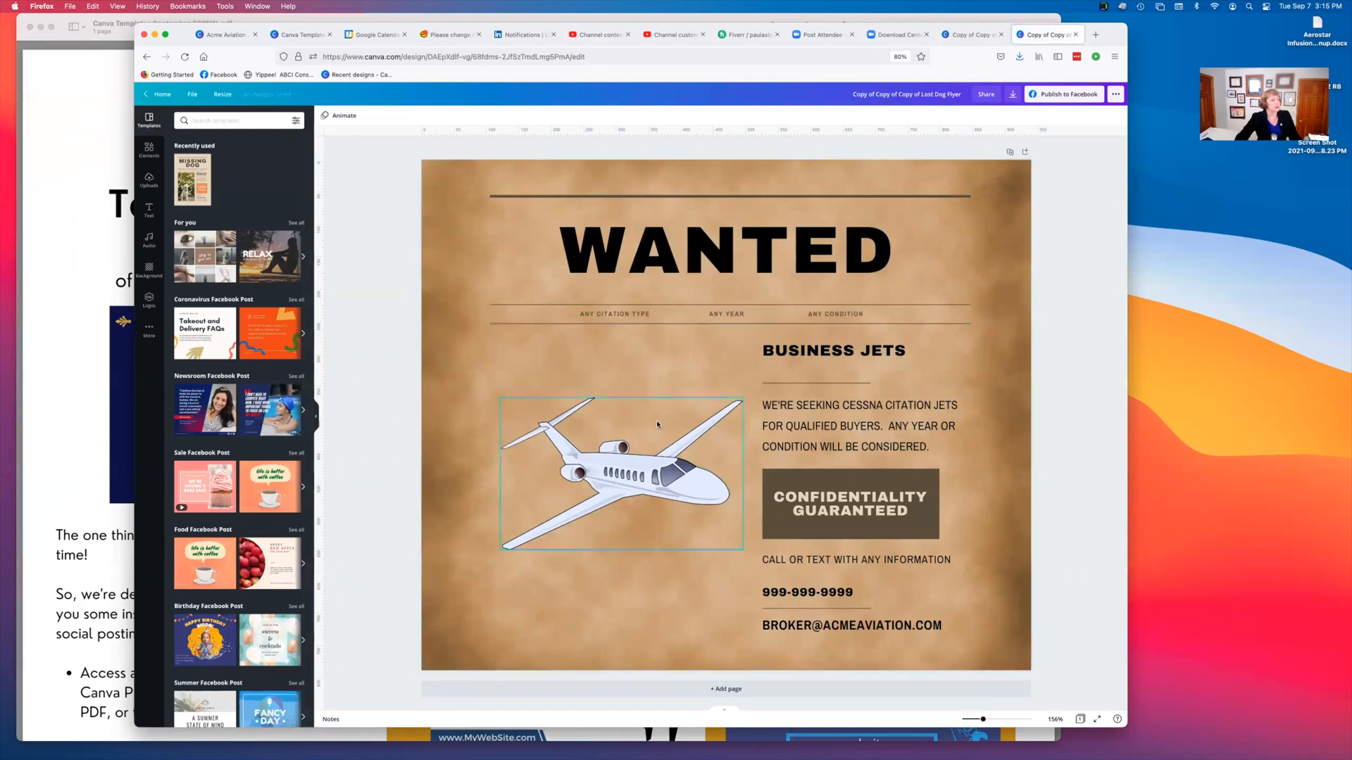
- Replace the jet illustration with the uploaded photo of jets parked at sunset, scaled down to fit beside the body text
click(647, 457)
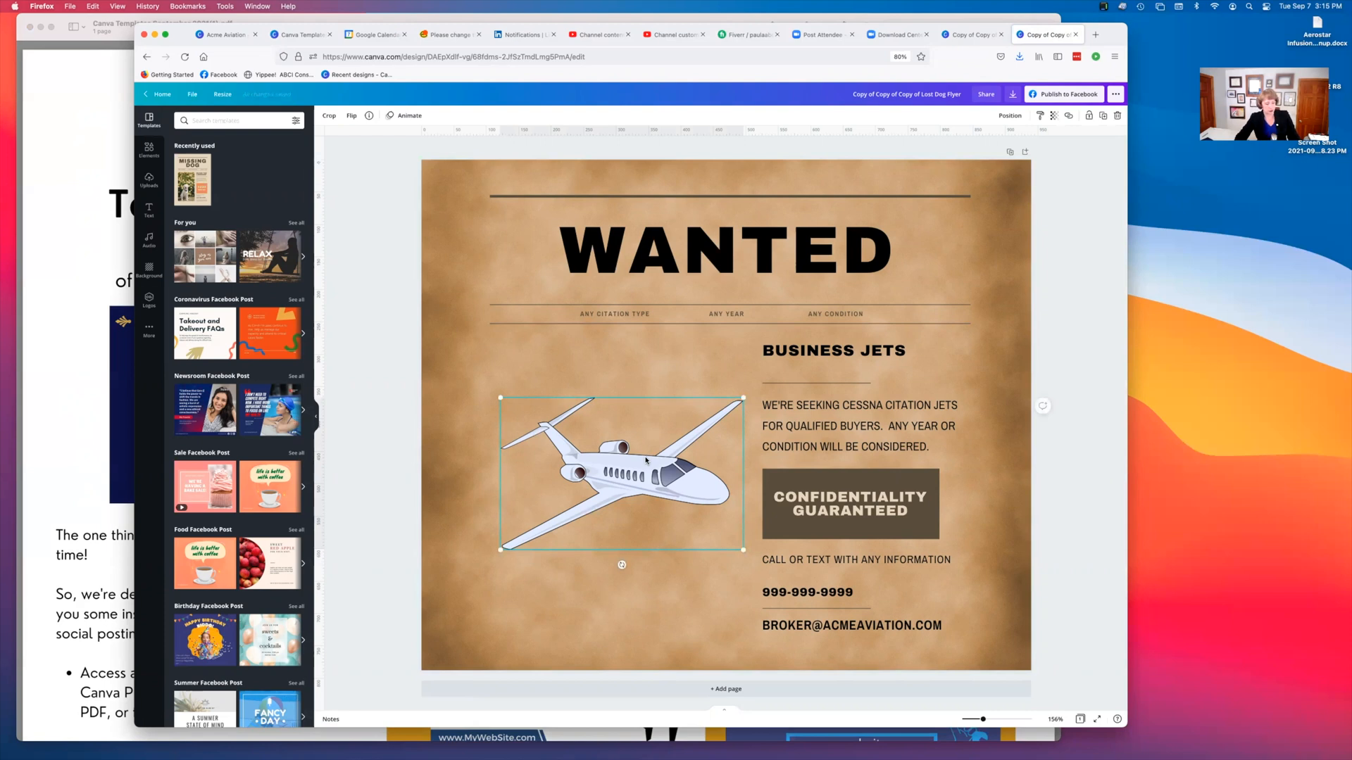
key(Delete)
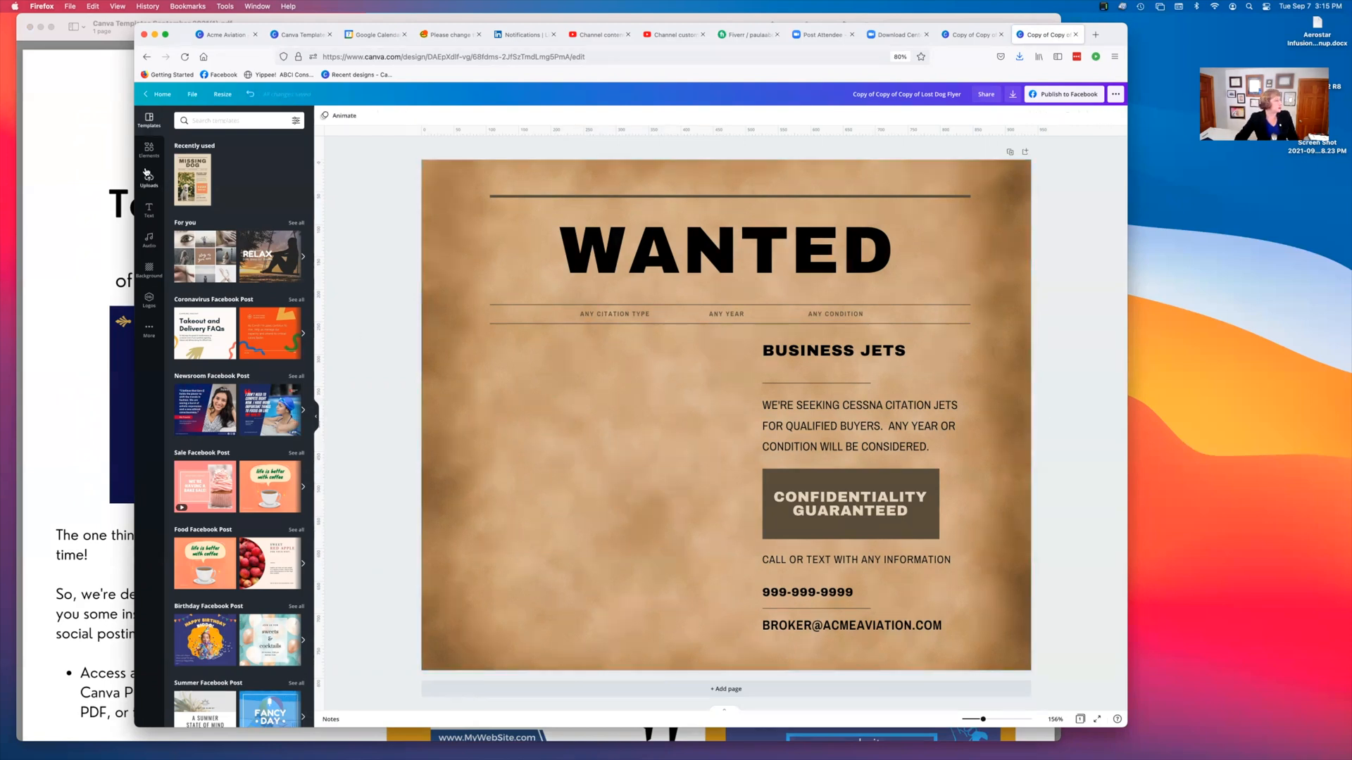
click(147, 176)
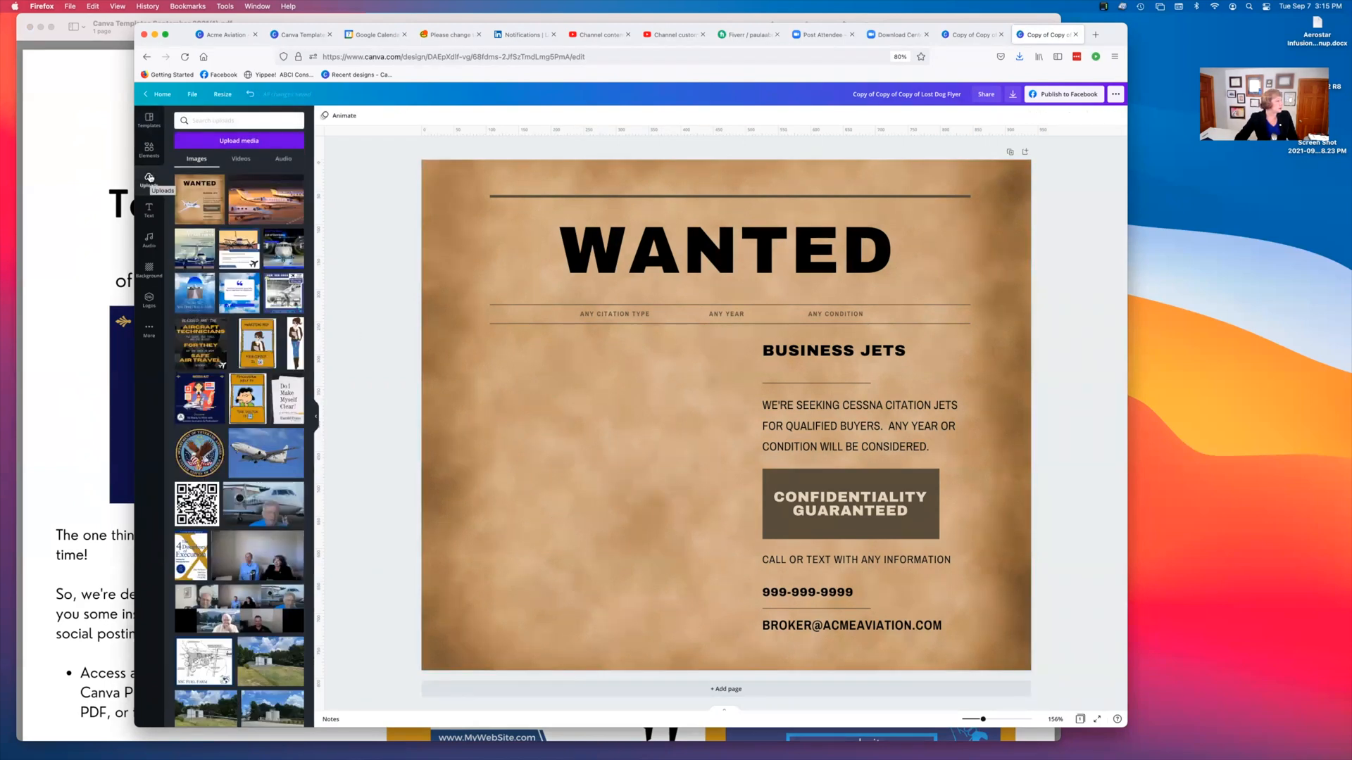
click(267, 205)
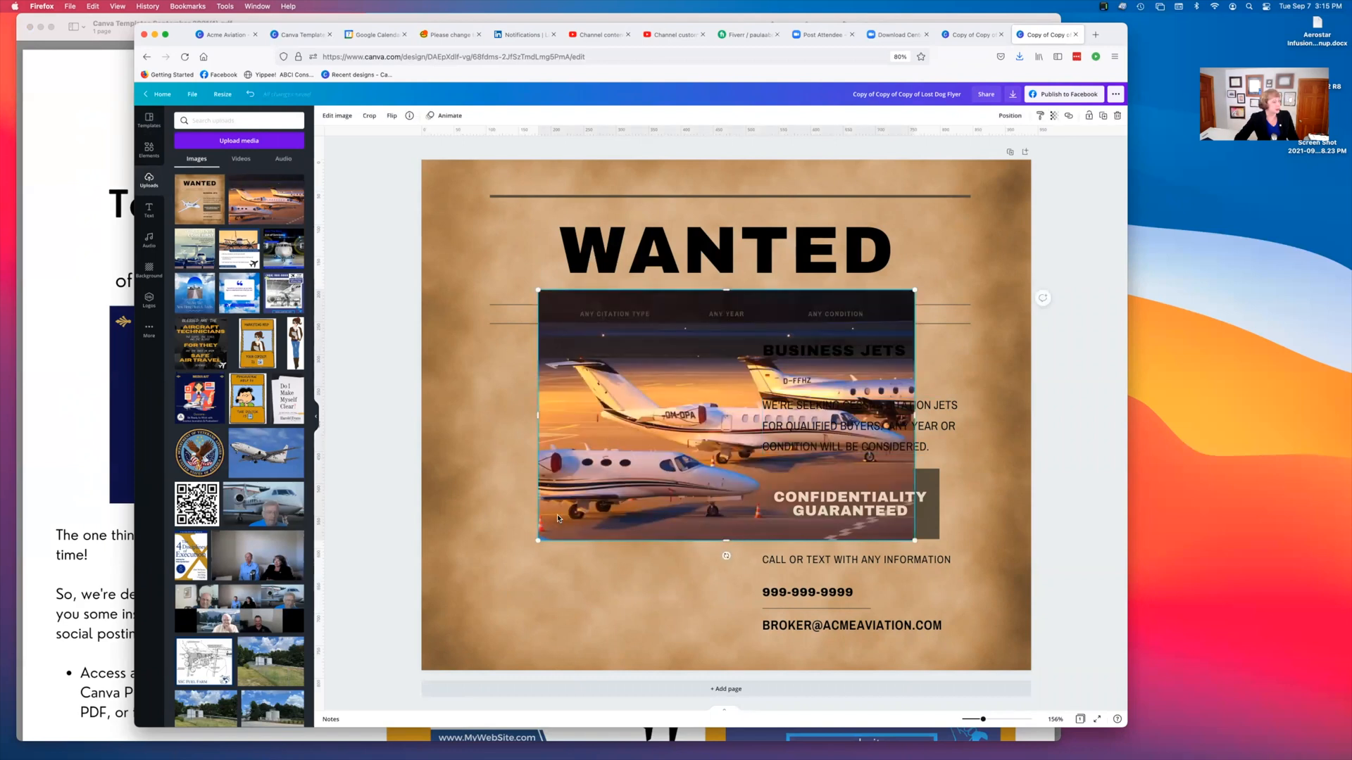
drag(540, 527, 438, 604)
drag(811, 368, 749, 407)
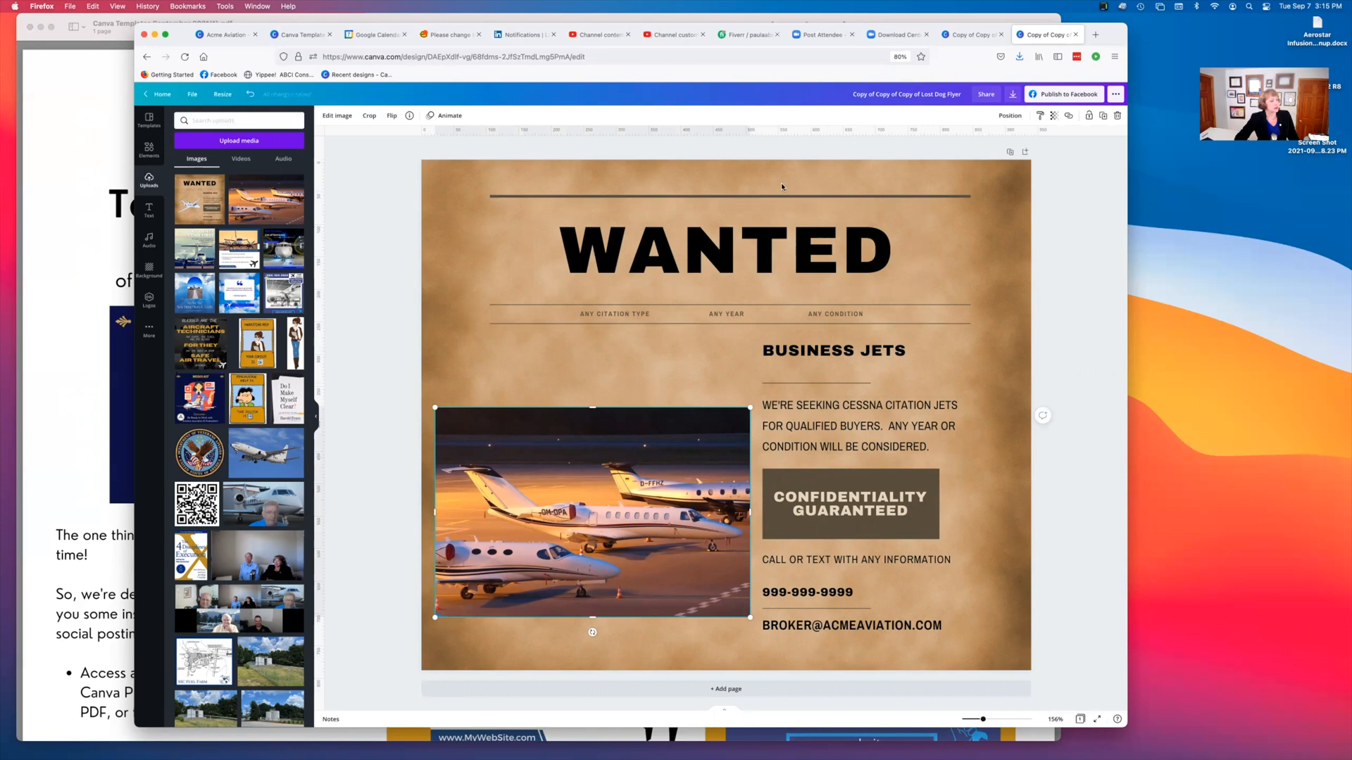
- Search the uploaded images for "logo" and look through the logos
click(615, 314)
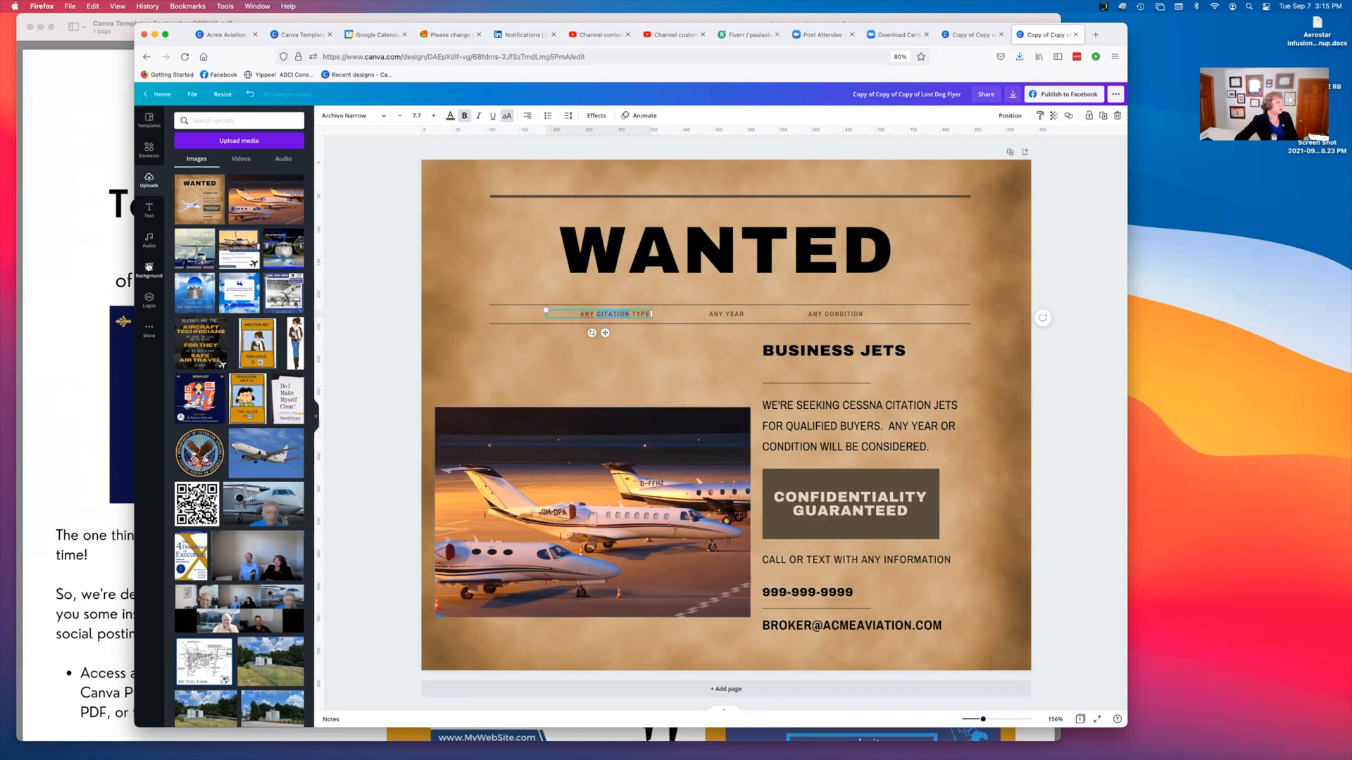
click(222, 120)
text(logo)
key(Return)
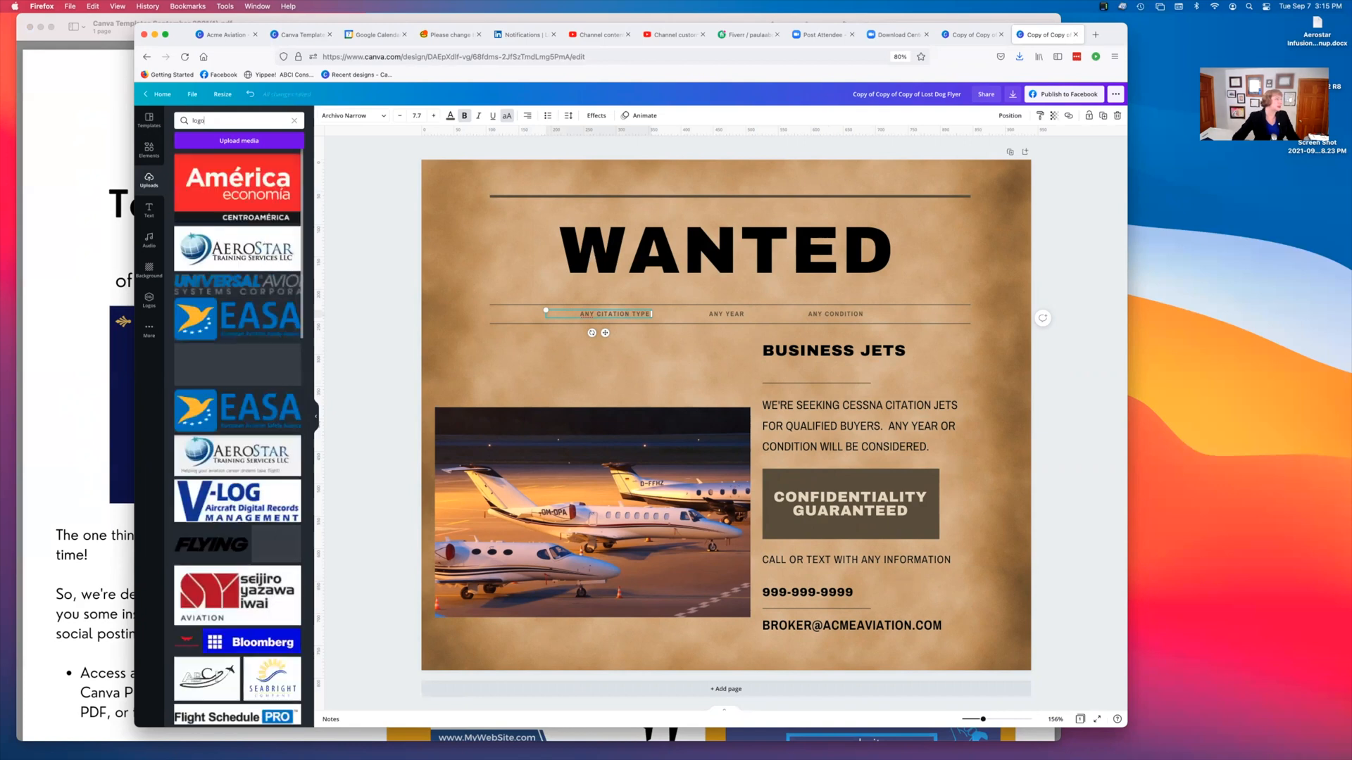
scroll(225, 348, down, 7)
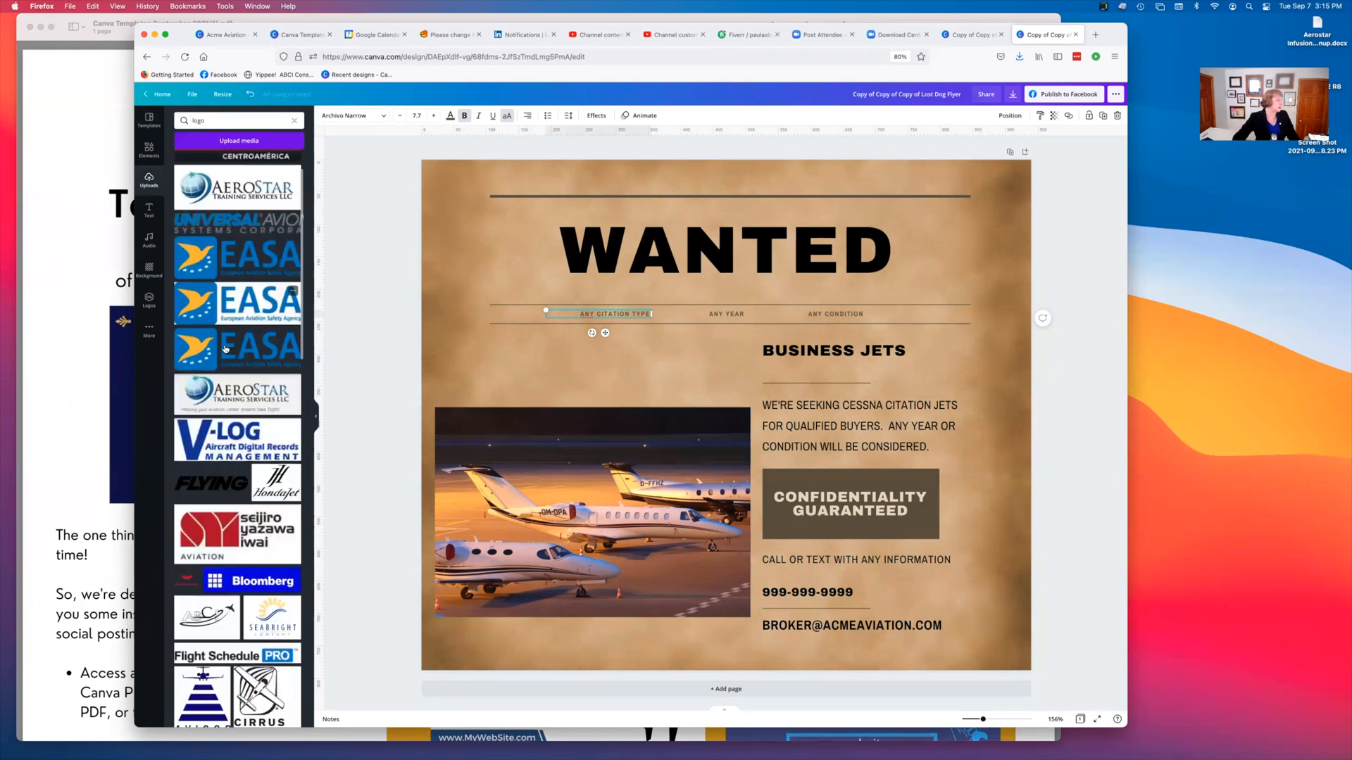
scroll(225, 348, down, 8)
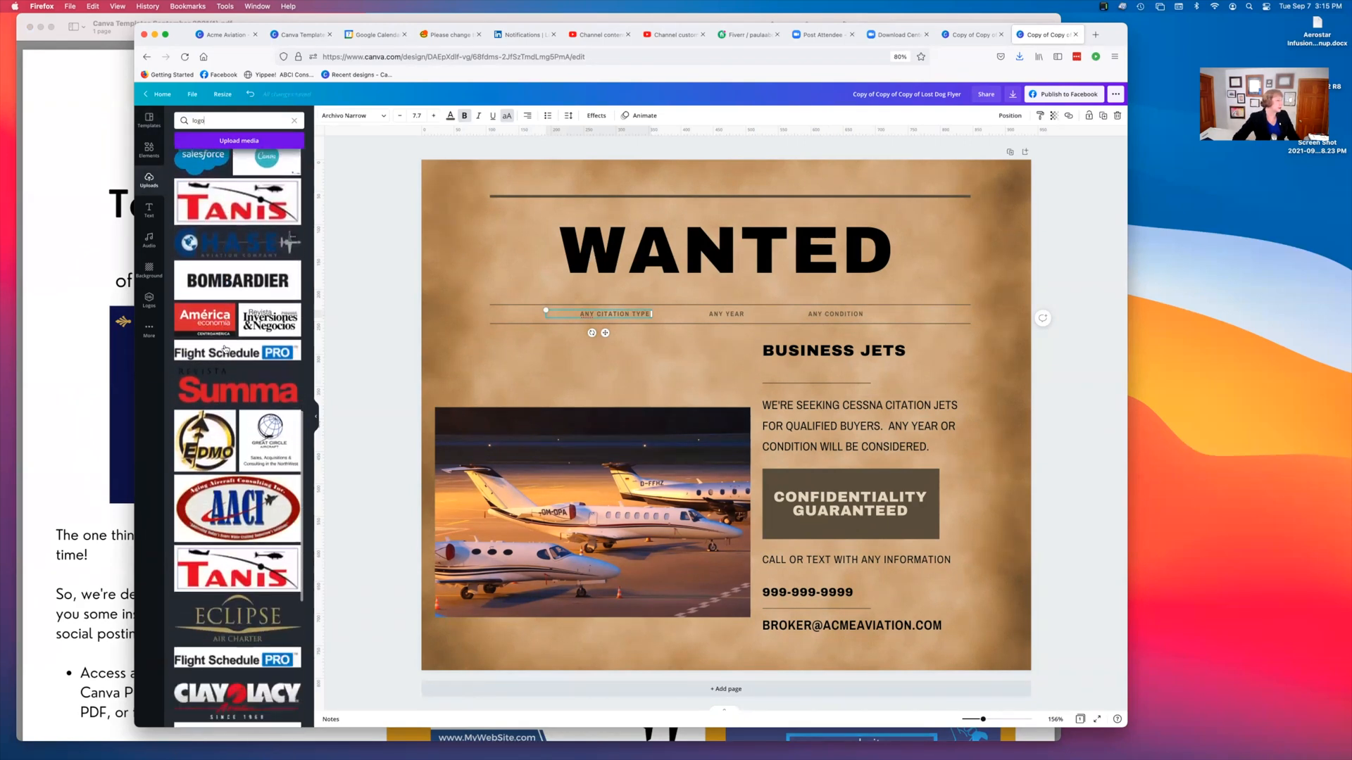
scroll(204, 282, up, 14)
- Find the uploaded ABCI logo with the search "abci" and place it in the flyer's upper-right corner at about 182 by 77 px
double_click(235, 119)
text(abci)
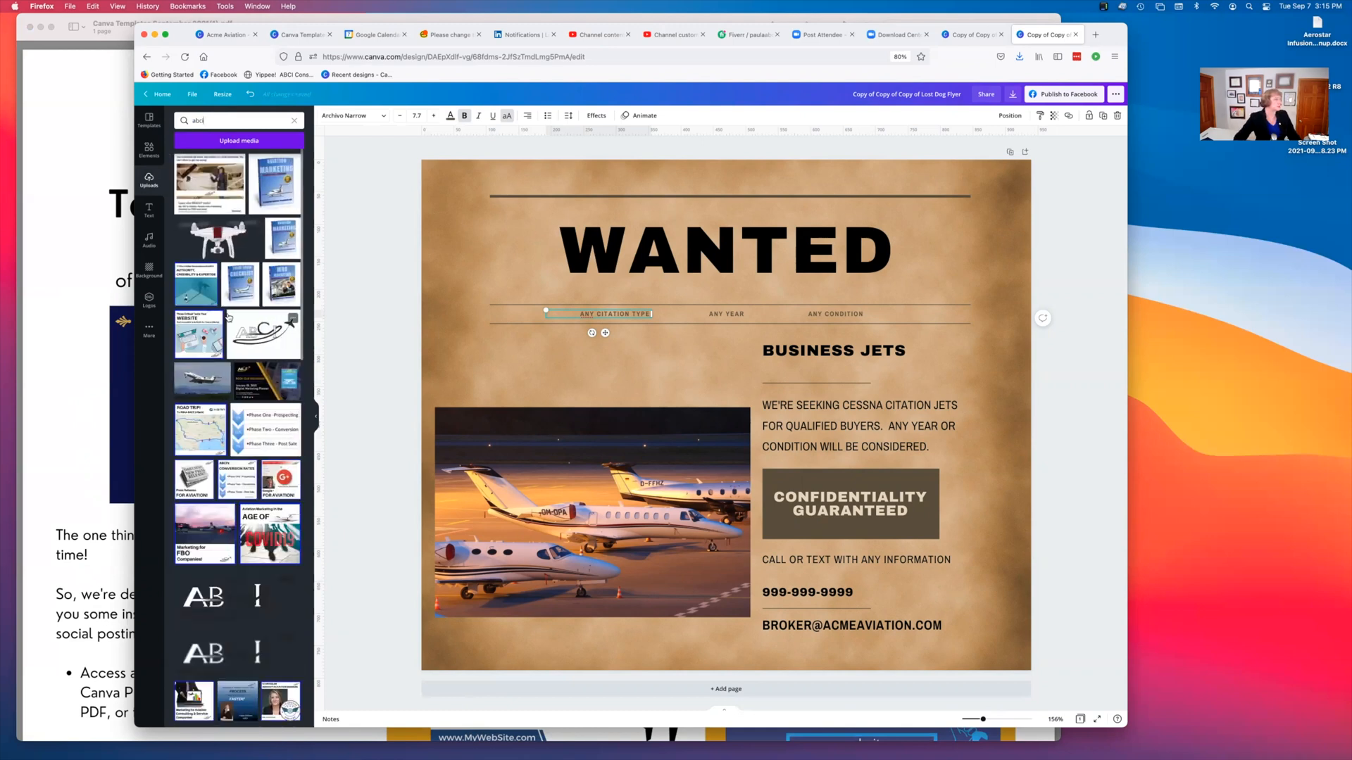
click(228, 317)
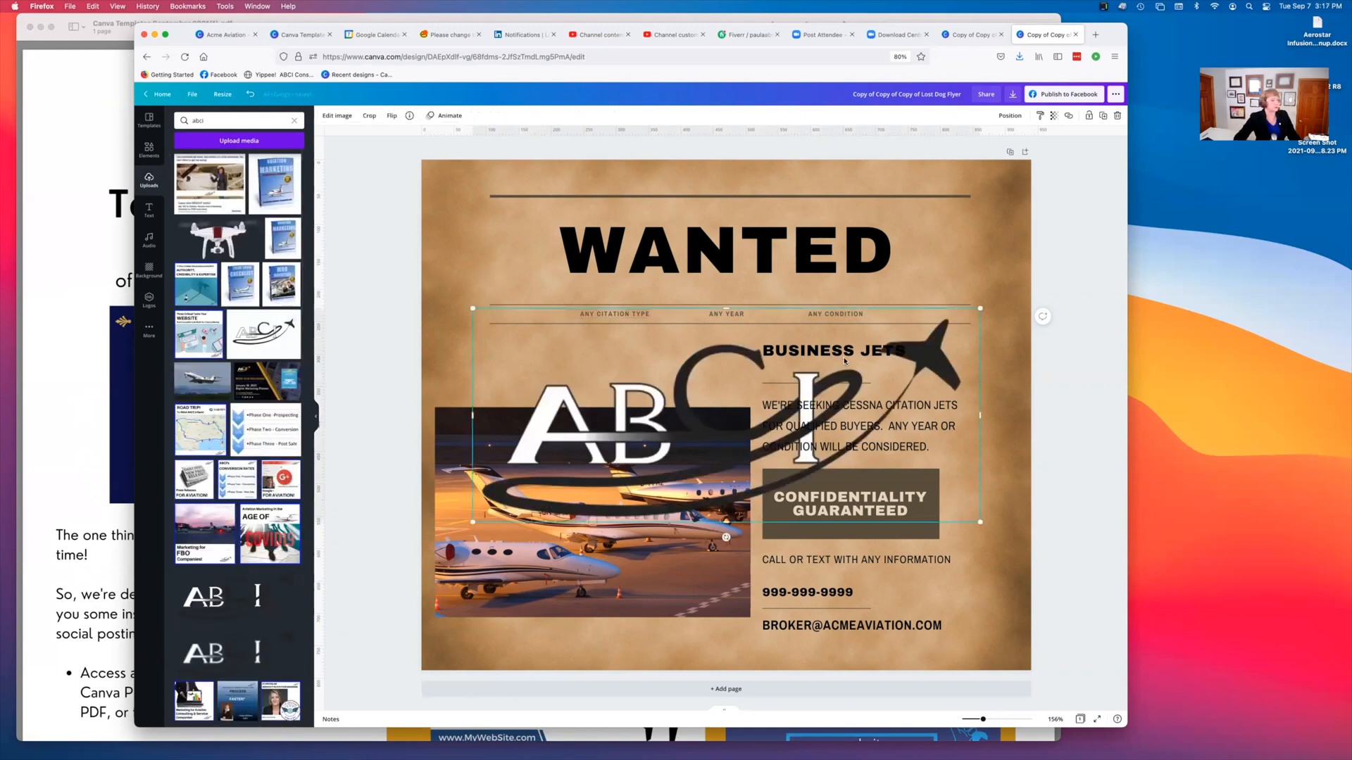
drag(472, 522, 803, 383)
click(921, 343)
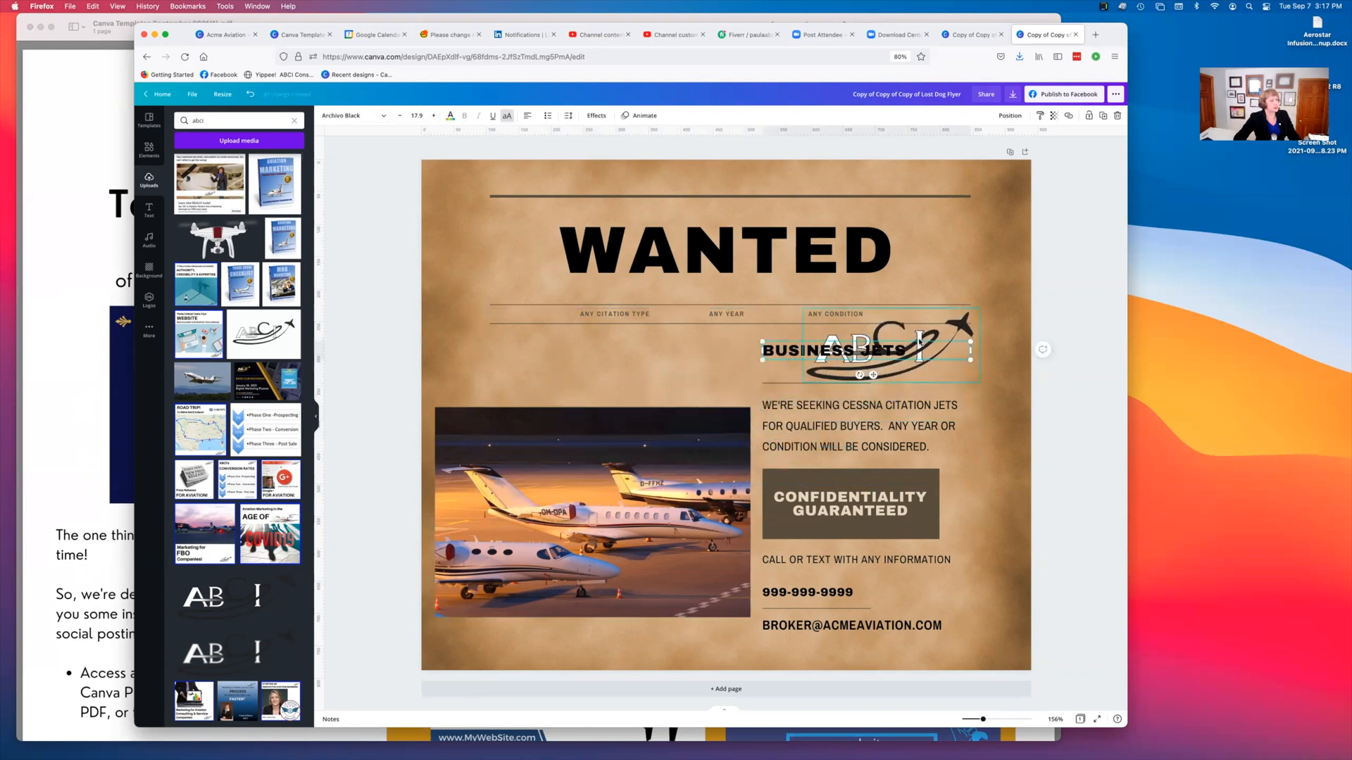
drag(961, 330, 988, 181)
drag(833, 238, 893, 211)
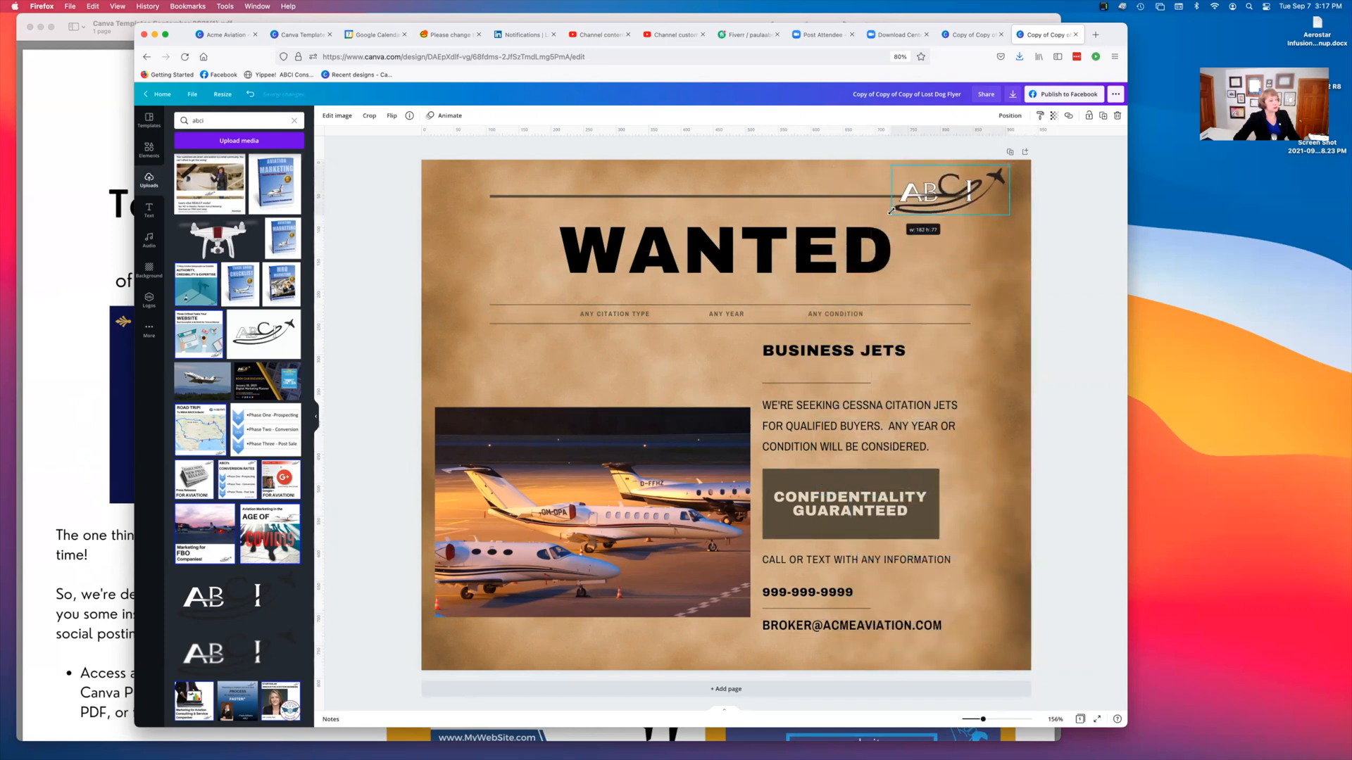
- Move the header line and WANTED title slightly down, and shrink the ABCI logo further so it sits above the line
drag(798, 197, 783, 235)
click(935, 206)
drag(890, 213, 949, 188)
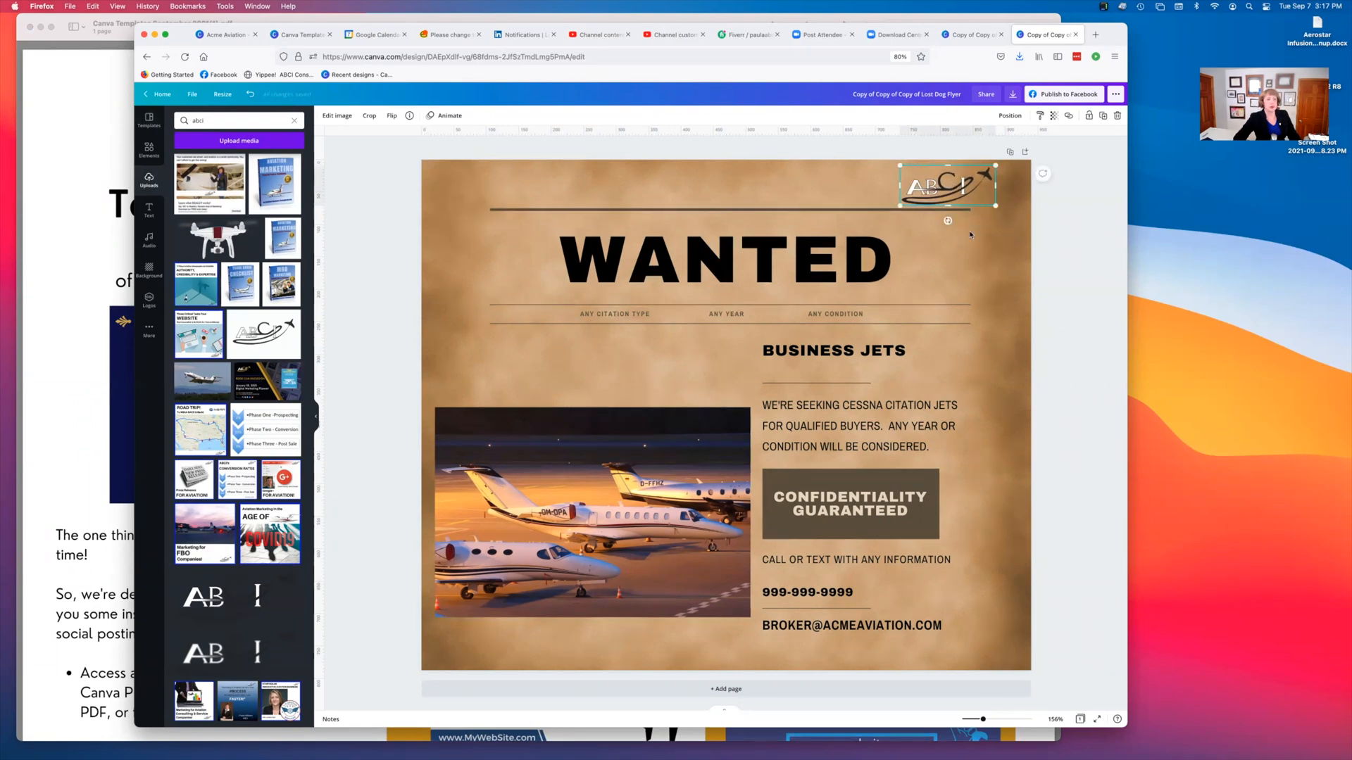
click(988, 295)
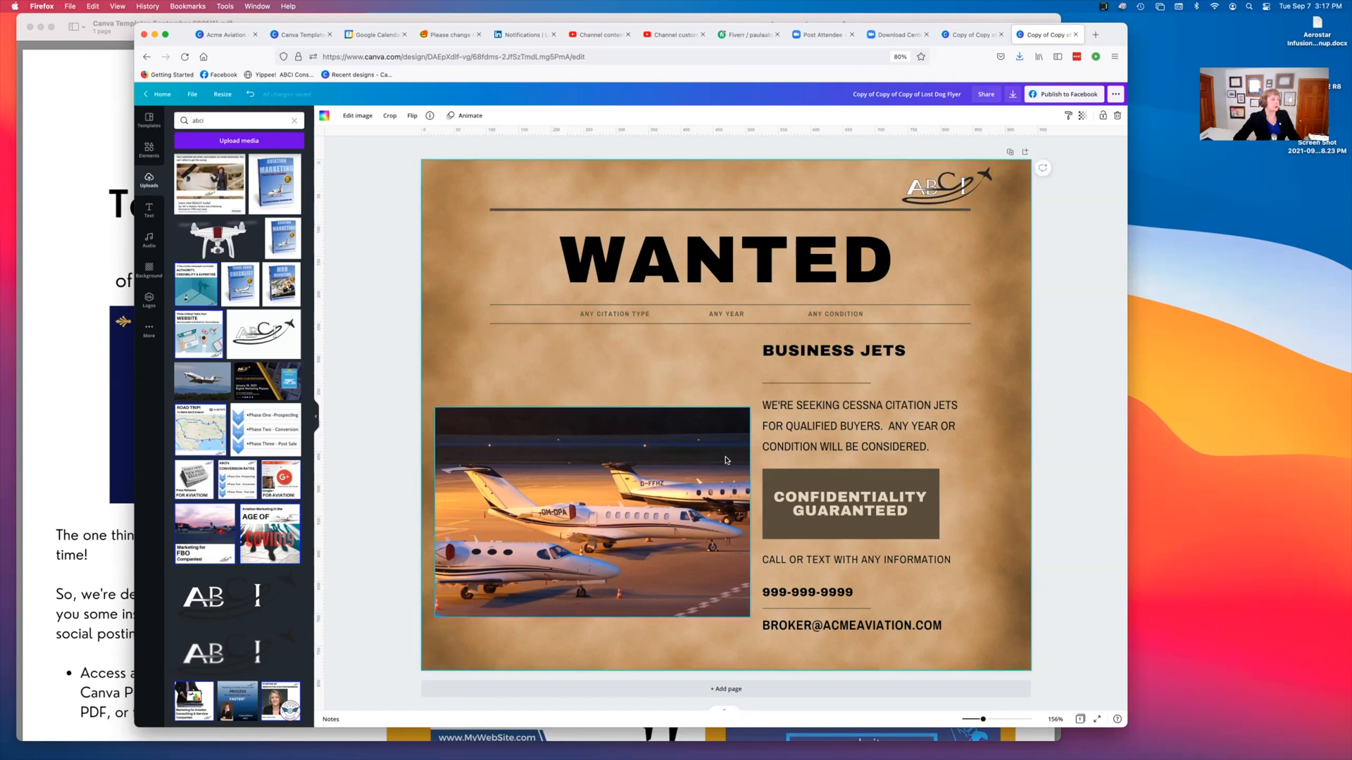
- Crop the jet photo's left edge, move it up beneath the subheading row, and scale it to about 412 by 347 px
click(614, 504)
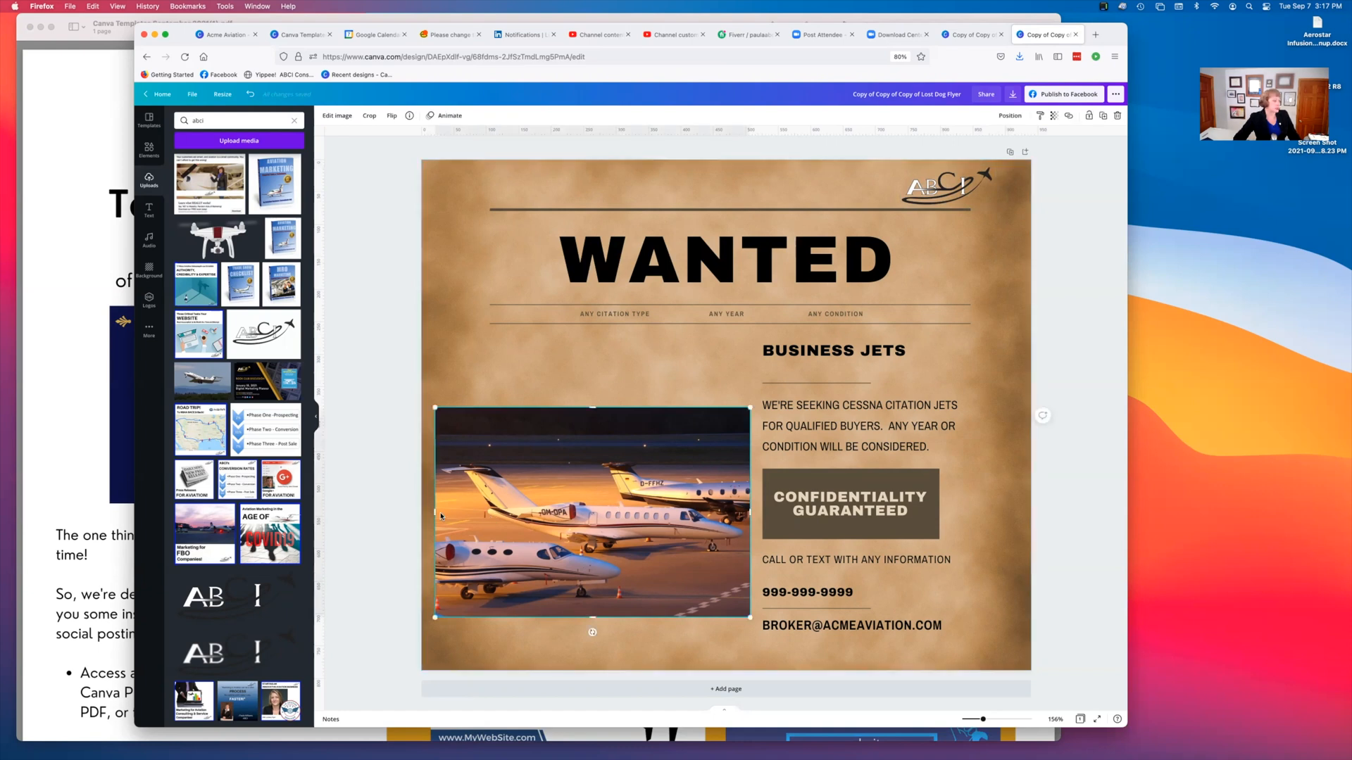
drag(435, 512, 469, 512)
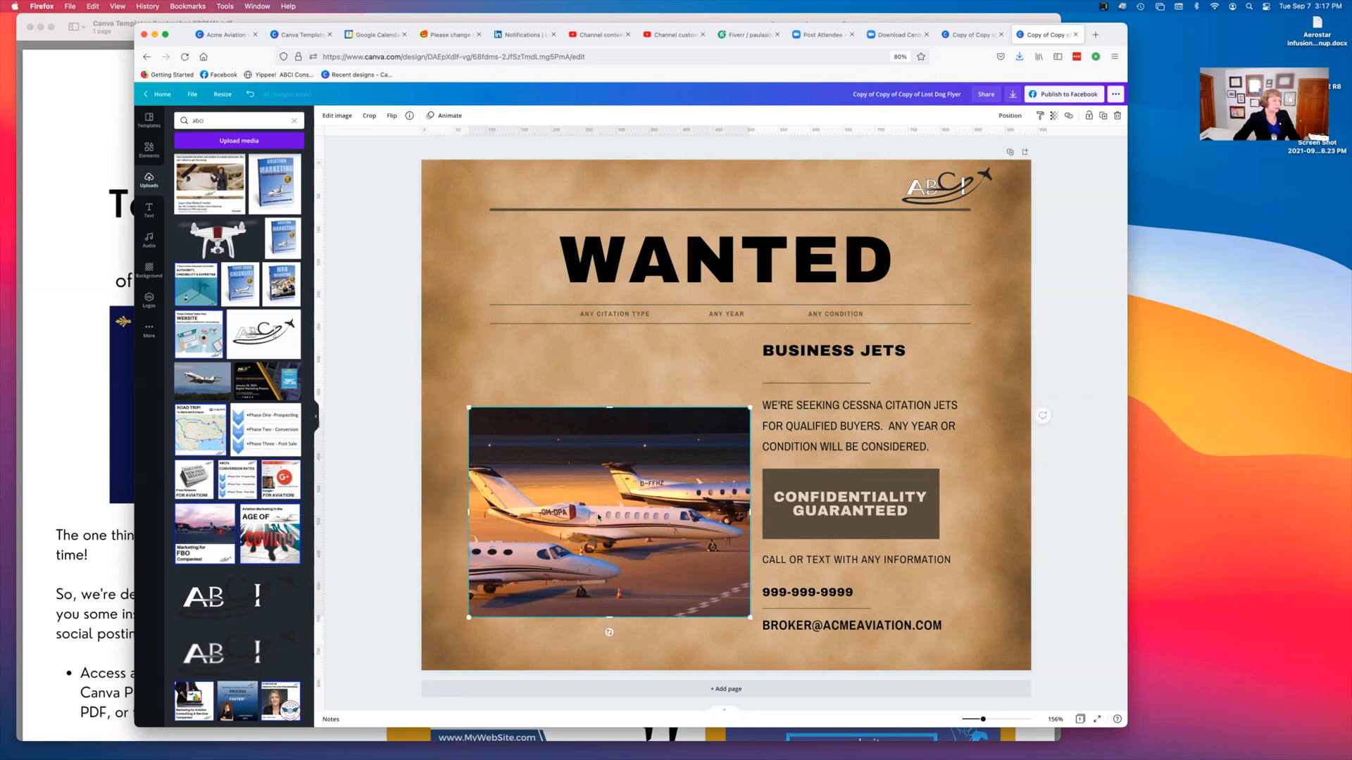
drag(622, 514, 612, 467)
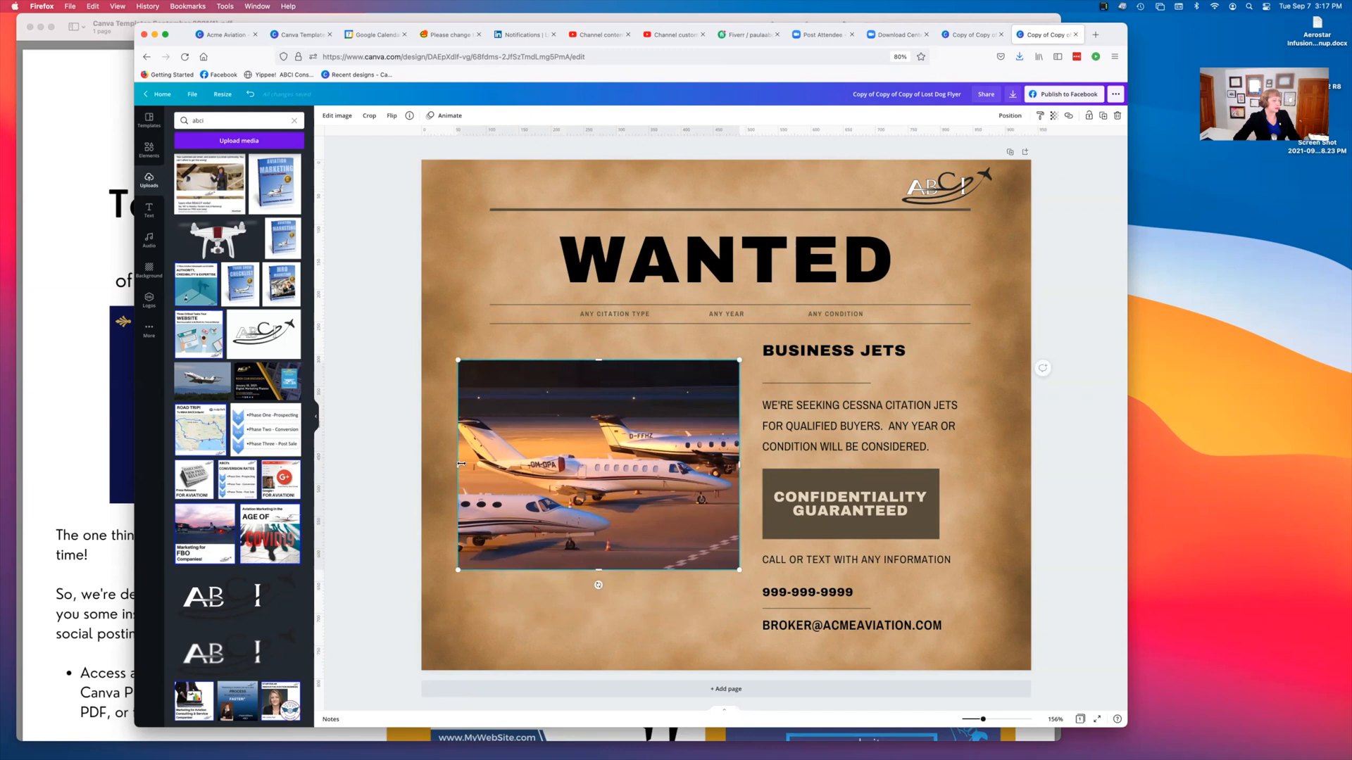
drag(461, 464, 492, 464)
drag(617, 446, 608, 422)
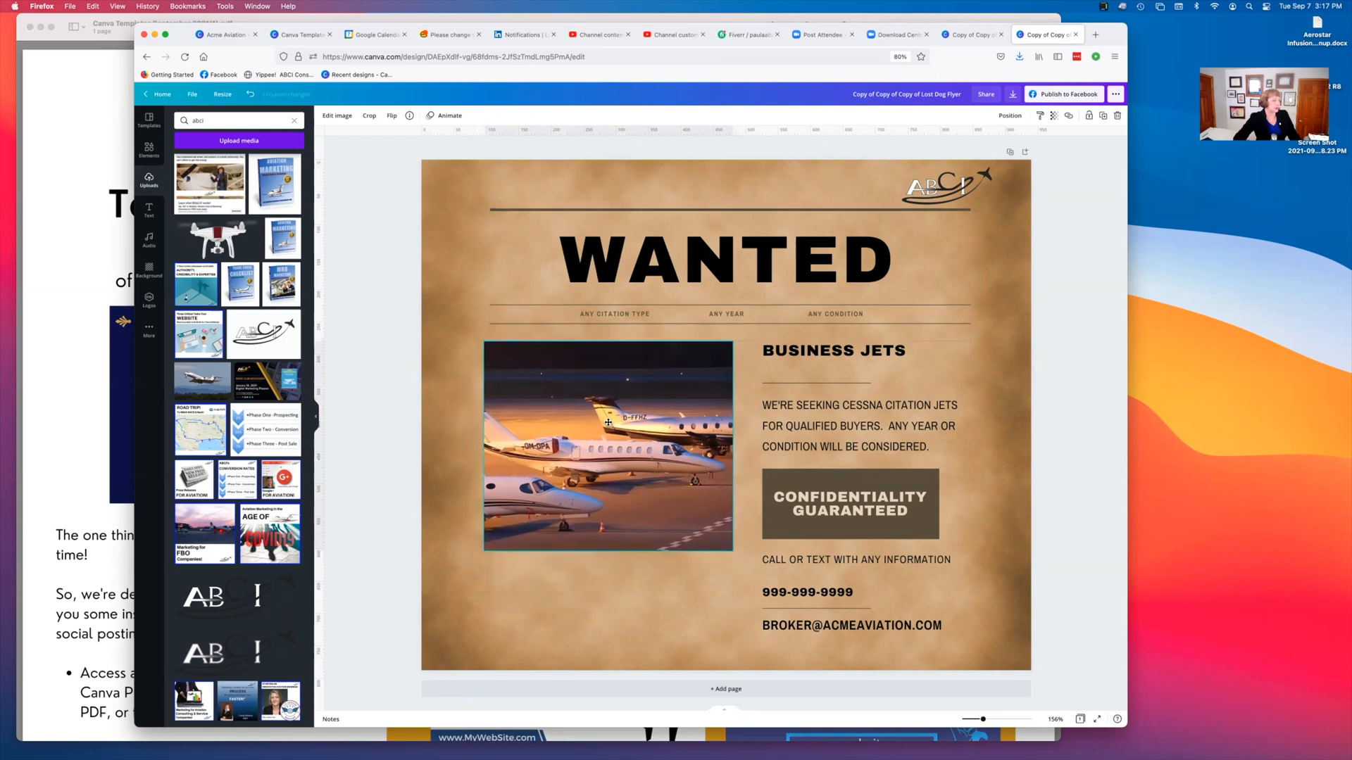
drag(484, 552, 466, 567)
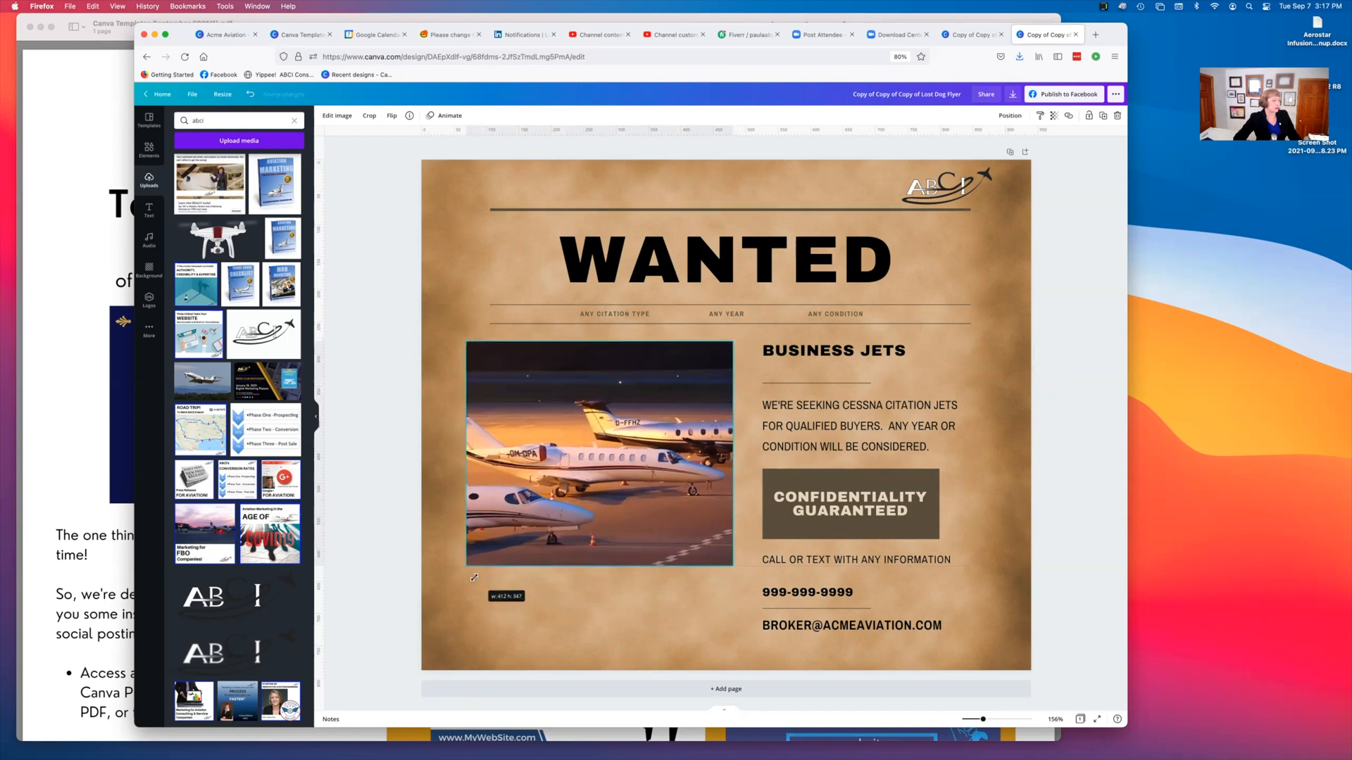
- Apply the Typewriter text animation to the paragraph about seeking Cessna Citation jets
click(832, 596)
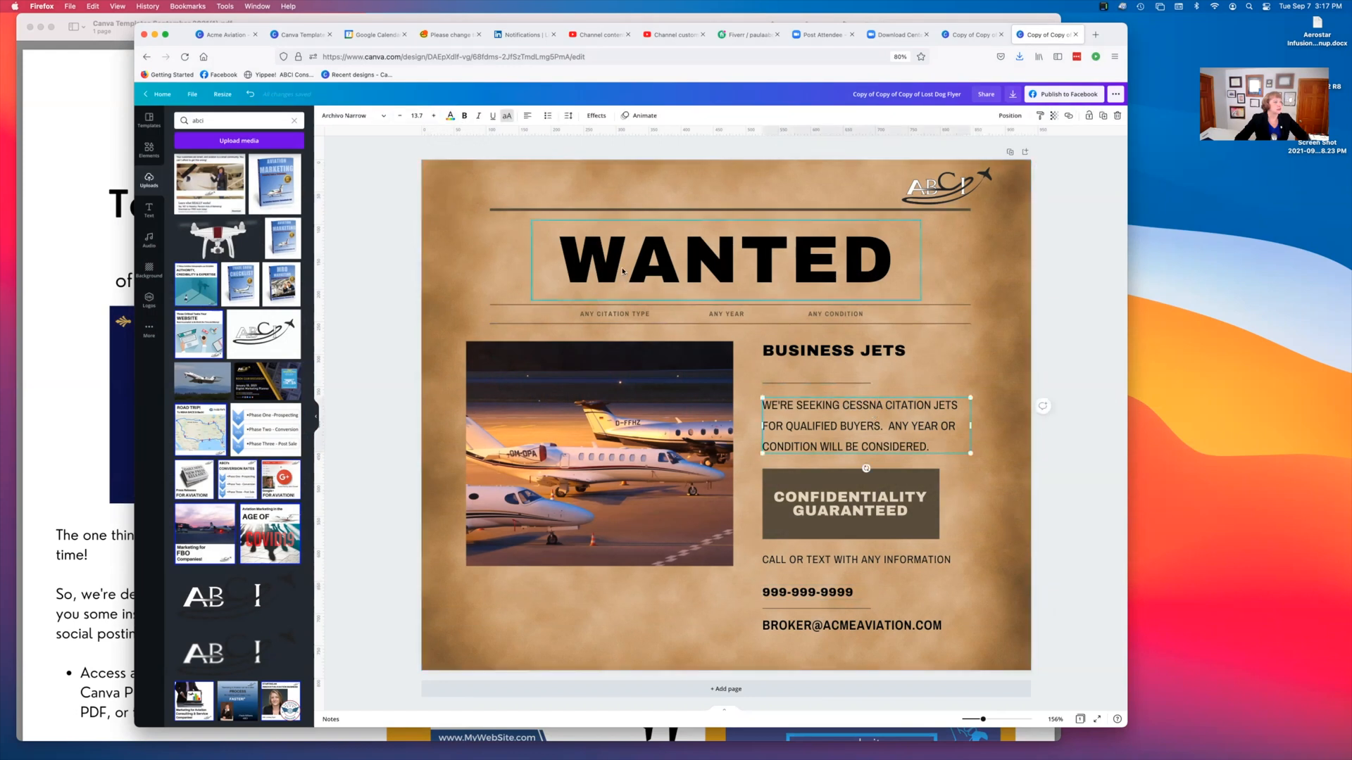
click(634, 116)
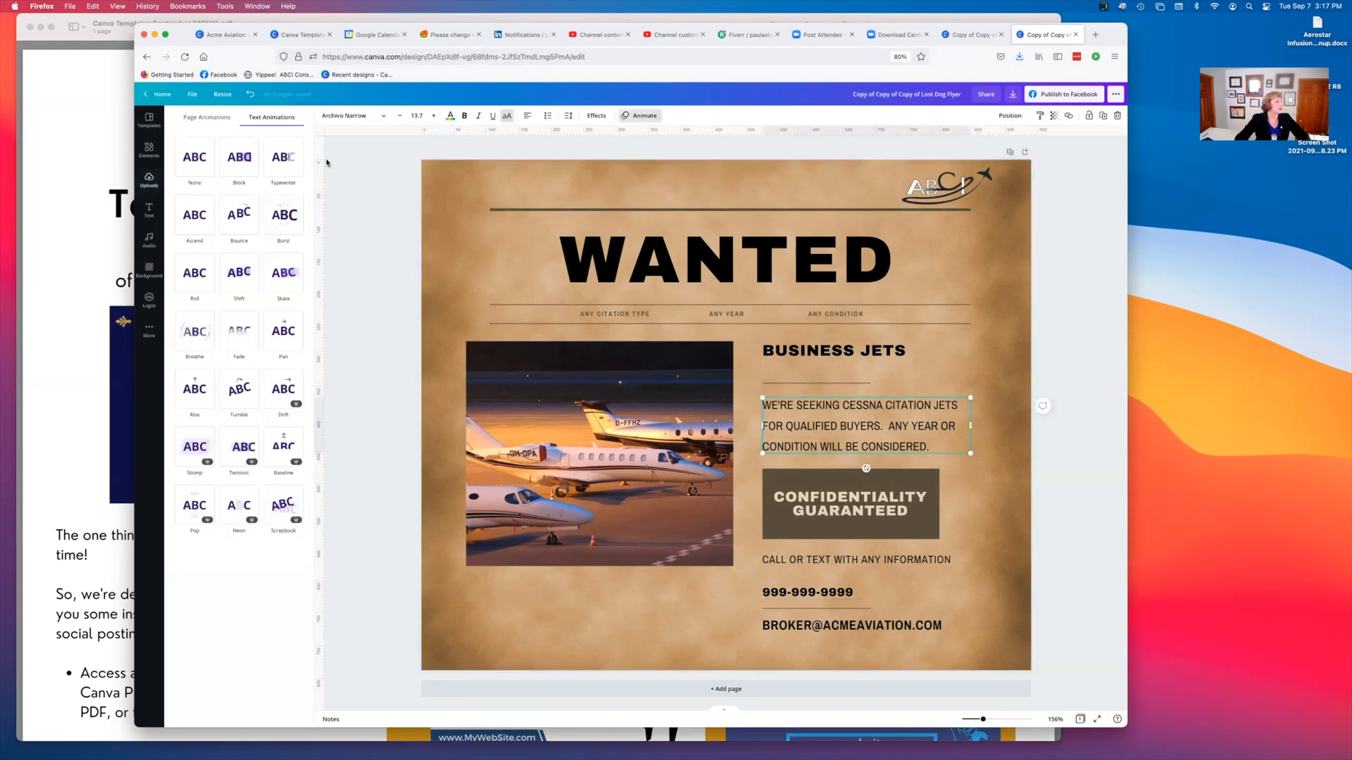
click(283, 156)
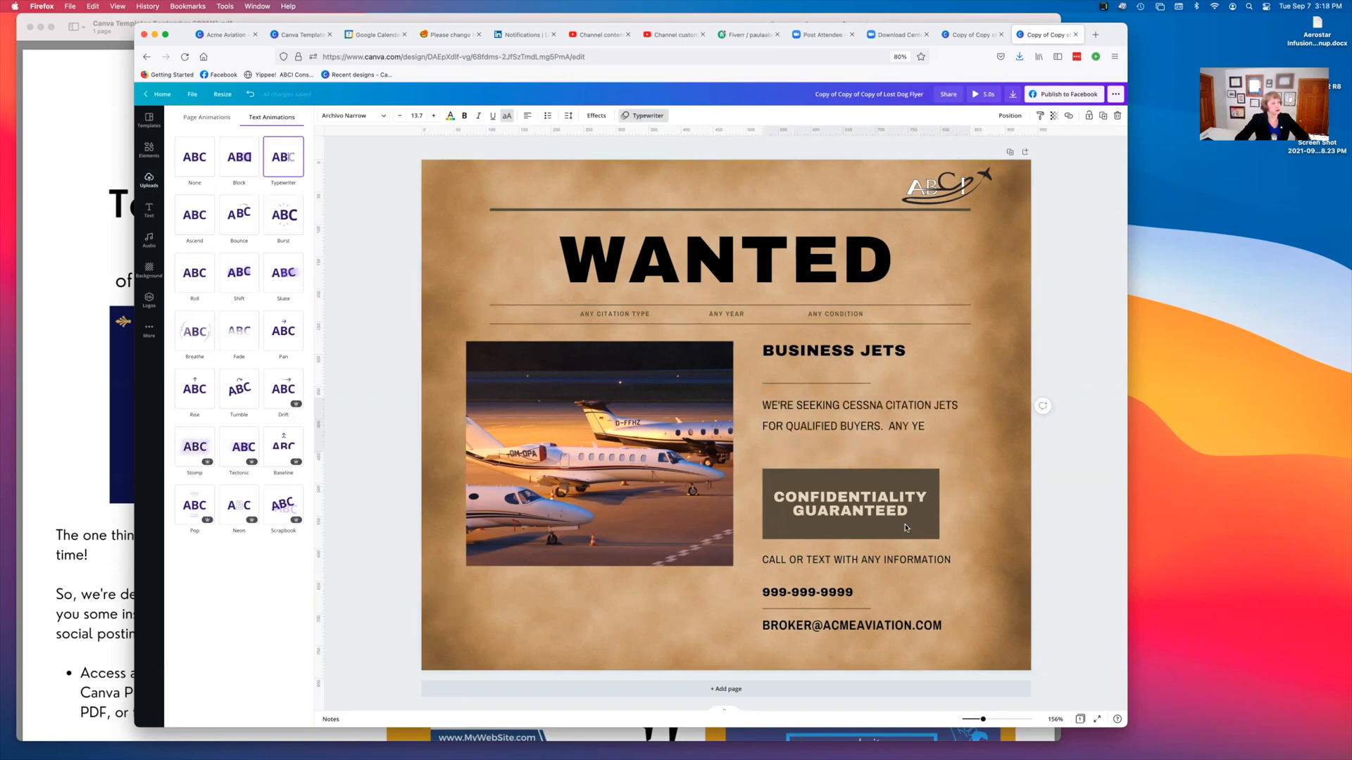
- Apply the Typewriter text animation to the line CALL OR TEXT WITH ANY INFORMATION
click(887, 567)
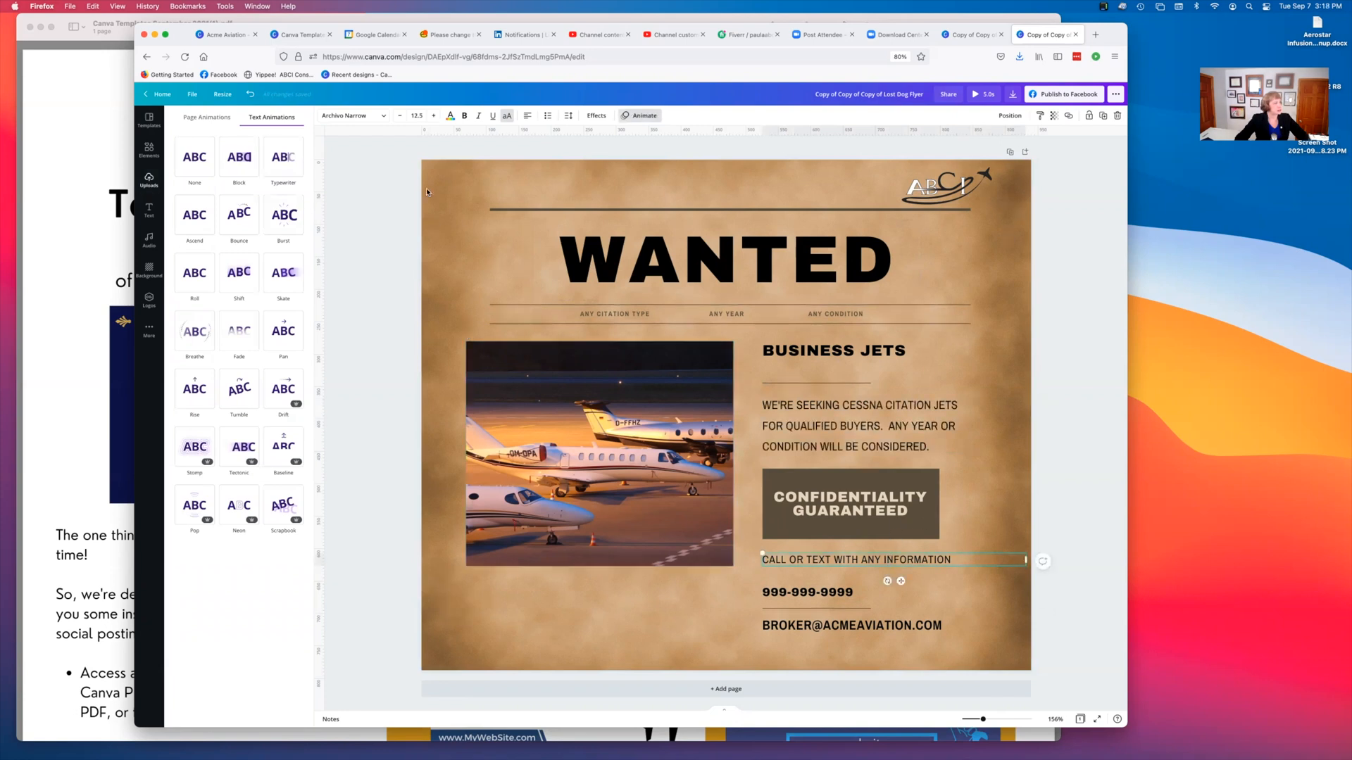
click(641, 118)
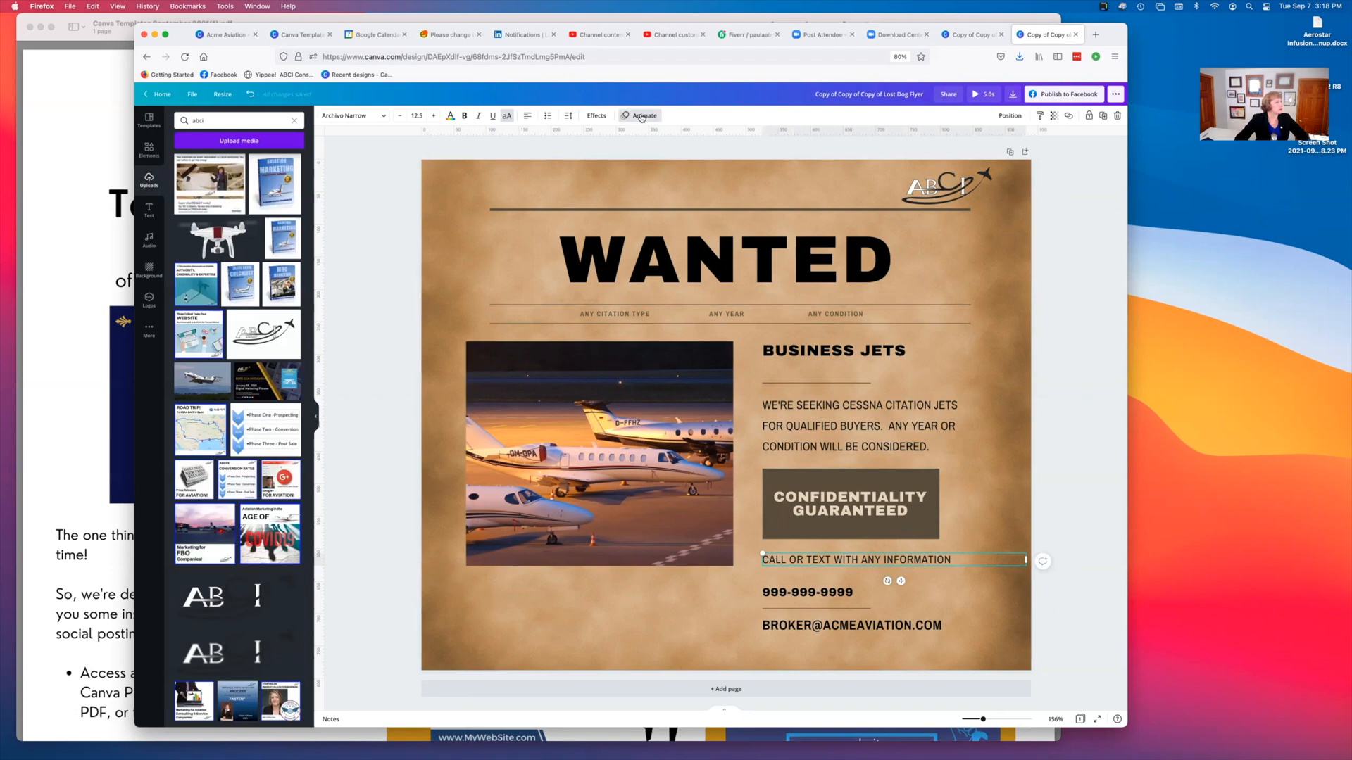
click(641, 118)
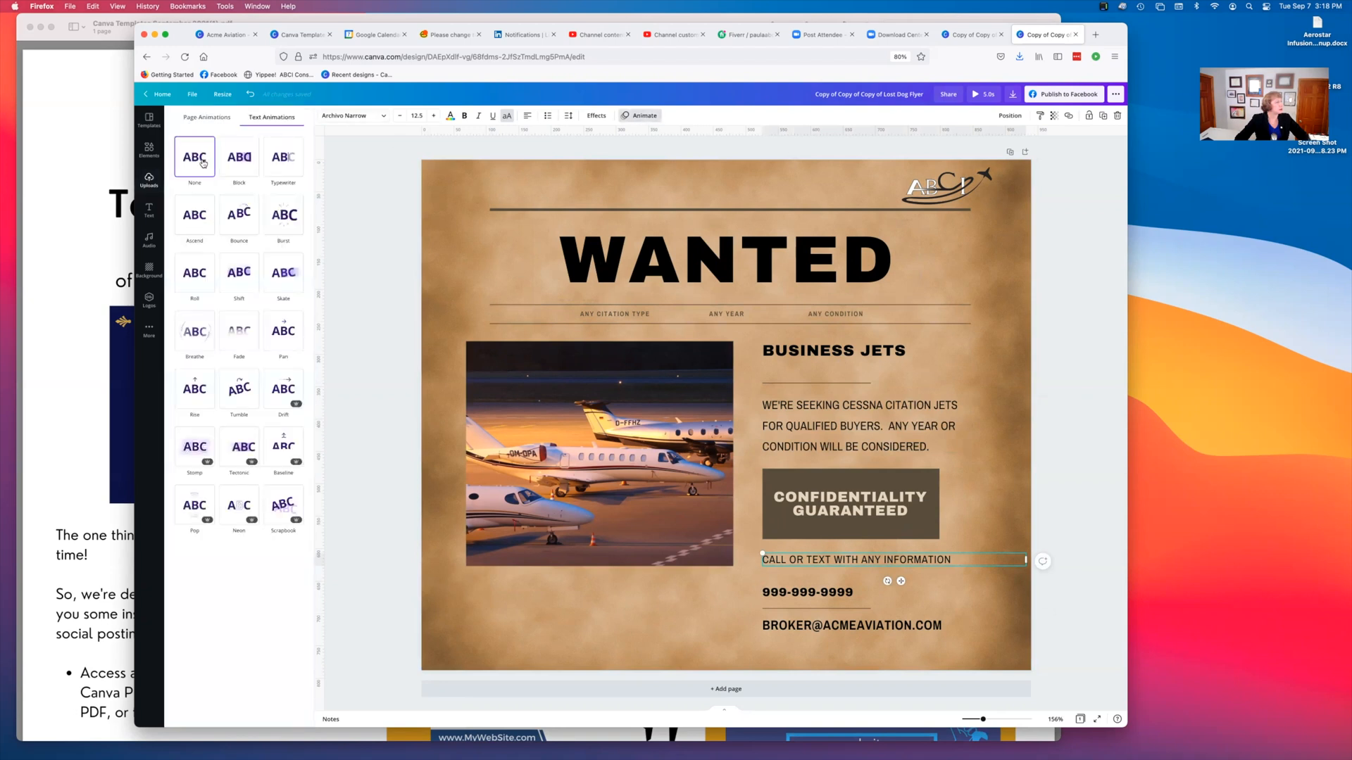
click(283, 158)
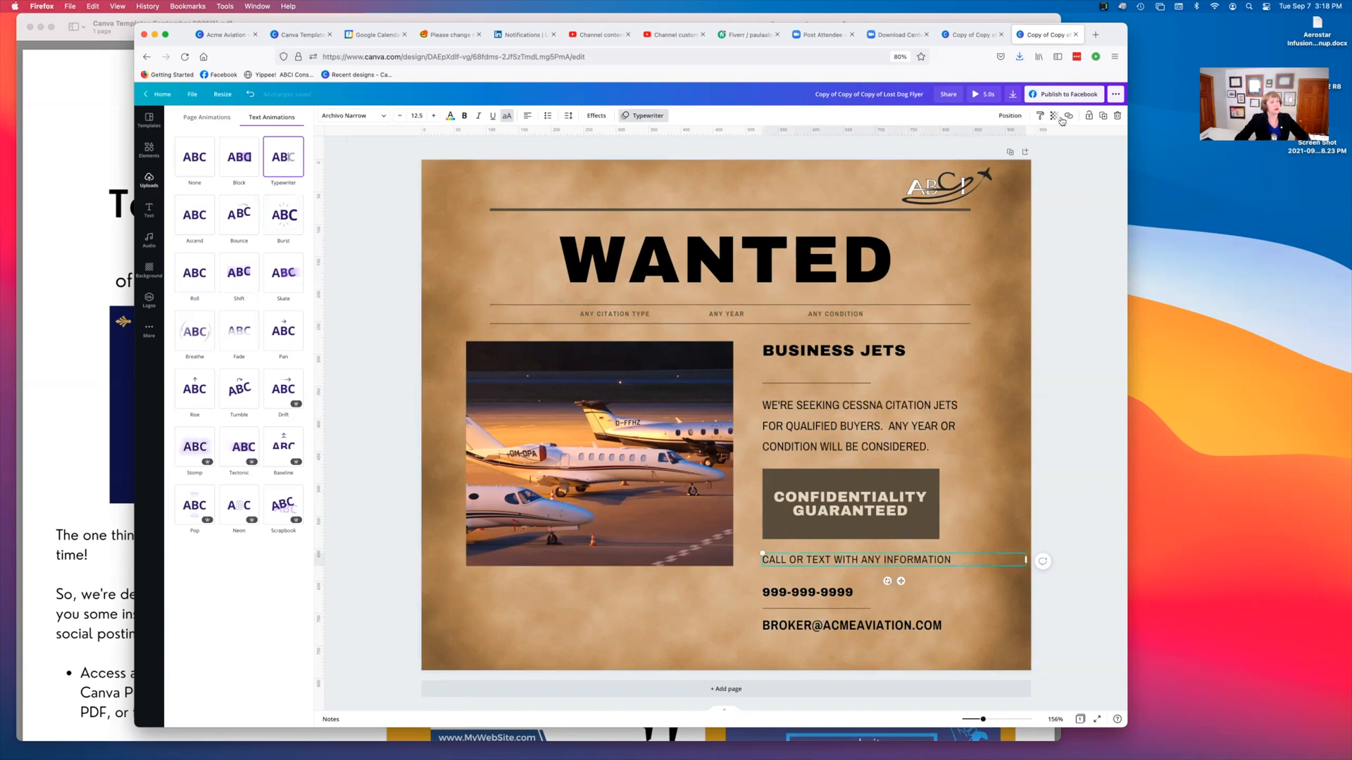
- Look through the available download file types for the animated design, leaving without downloading
click(1013, 94)
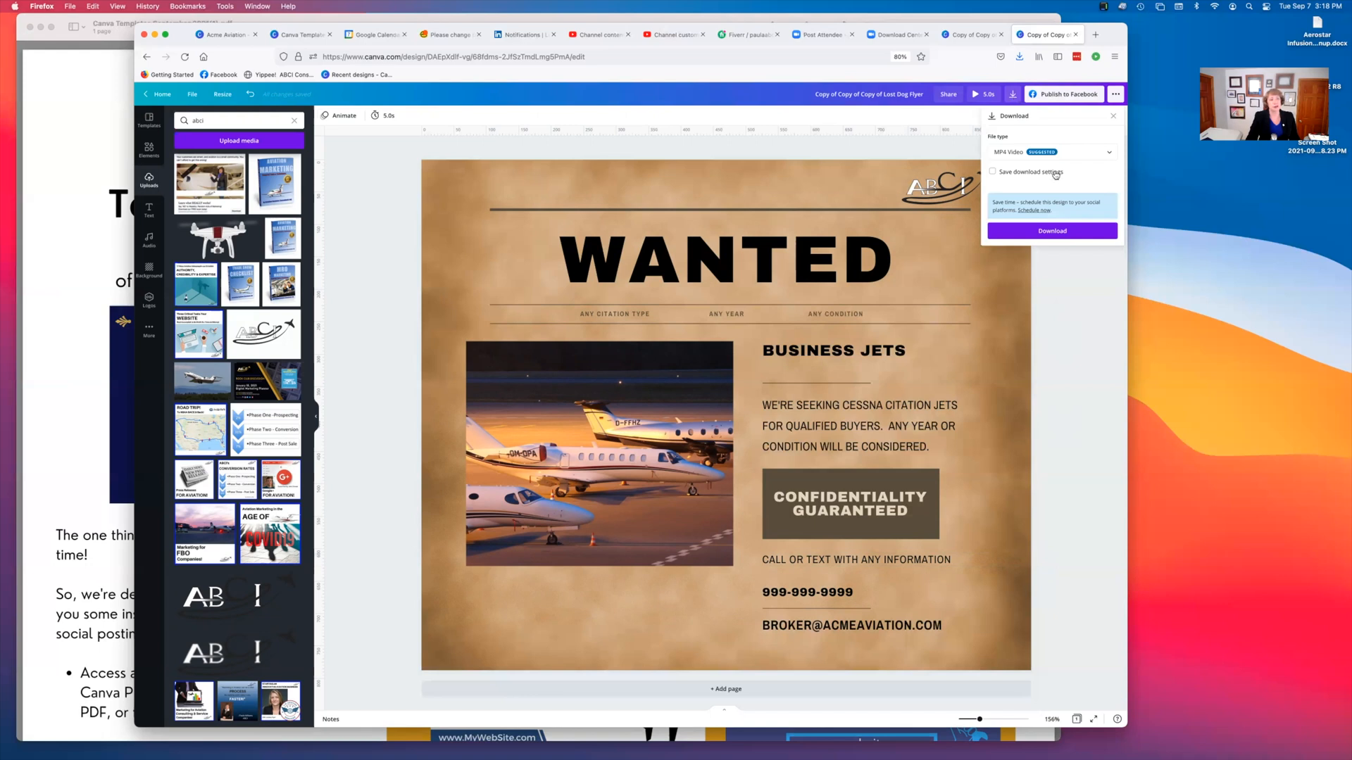
click(1088, 157)
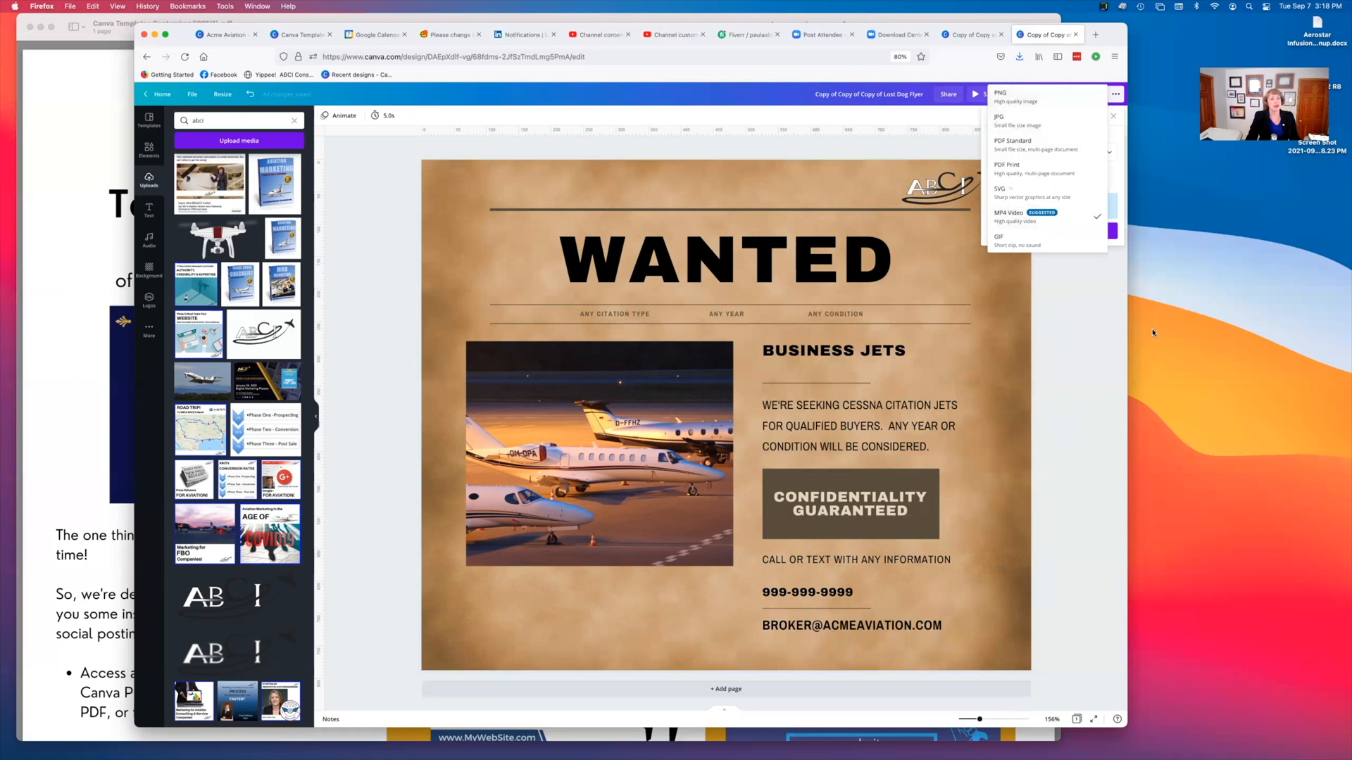
click(1119, 325)
click(1096, 312)
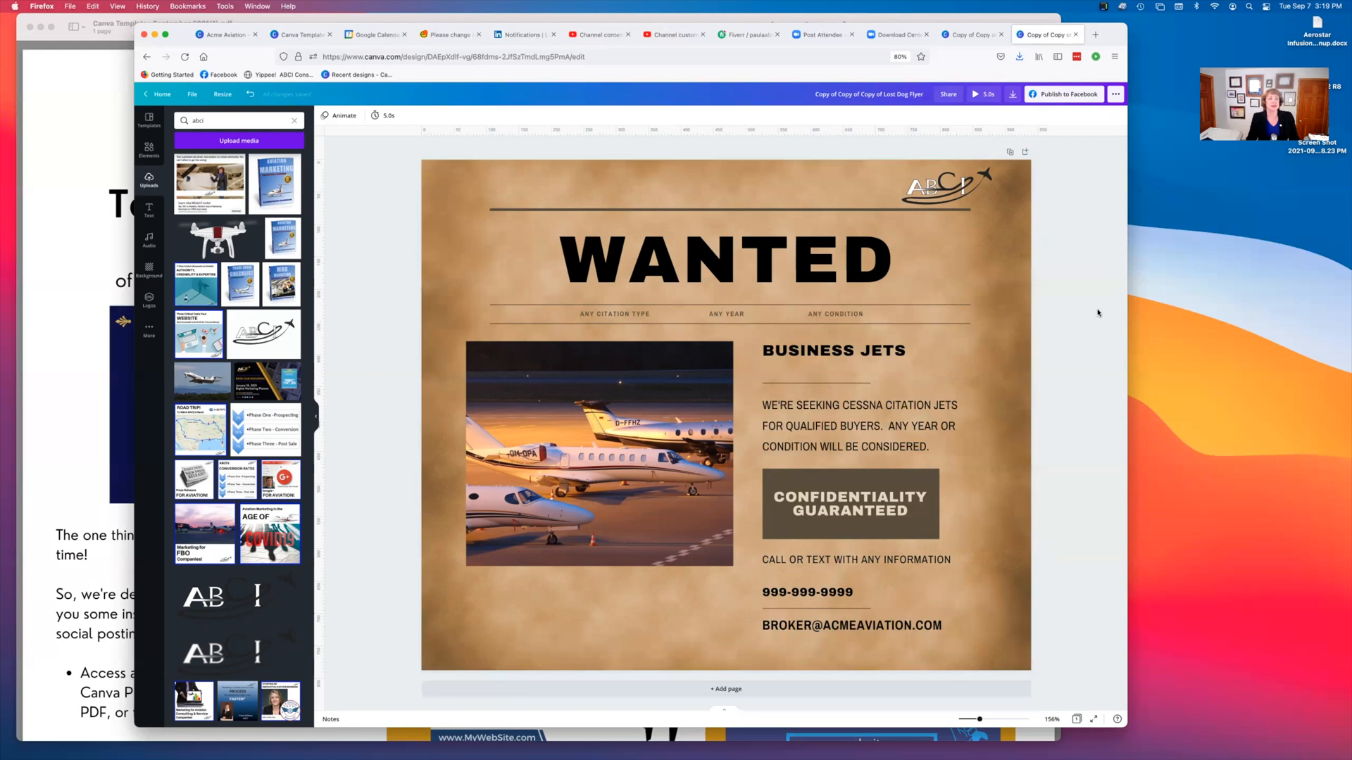
- Duplicate the flyer page and delete the jet photo from the copy
click(1010, 155)
click(669, 495)
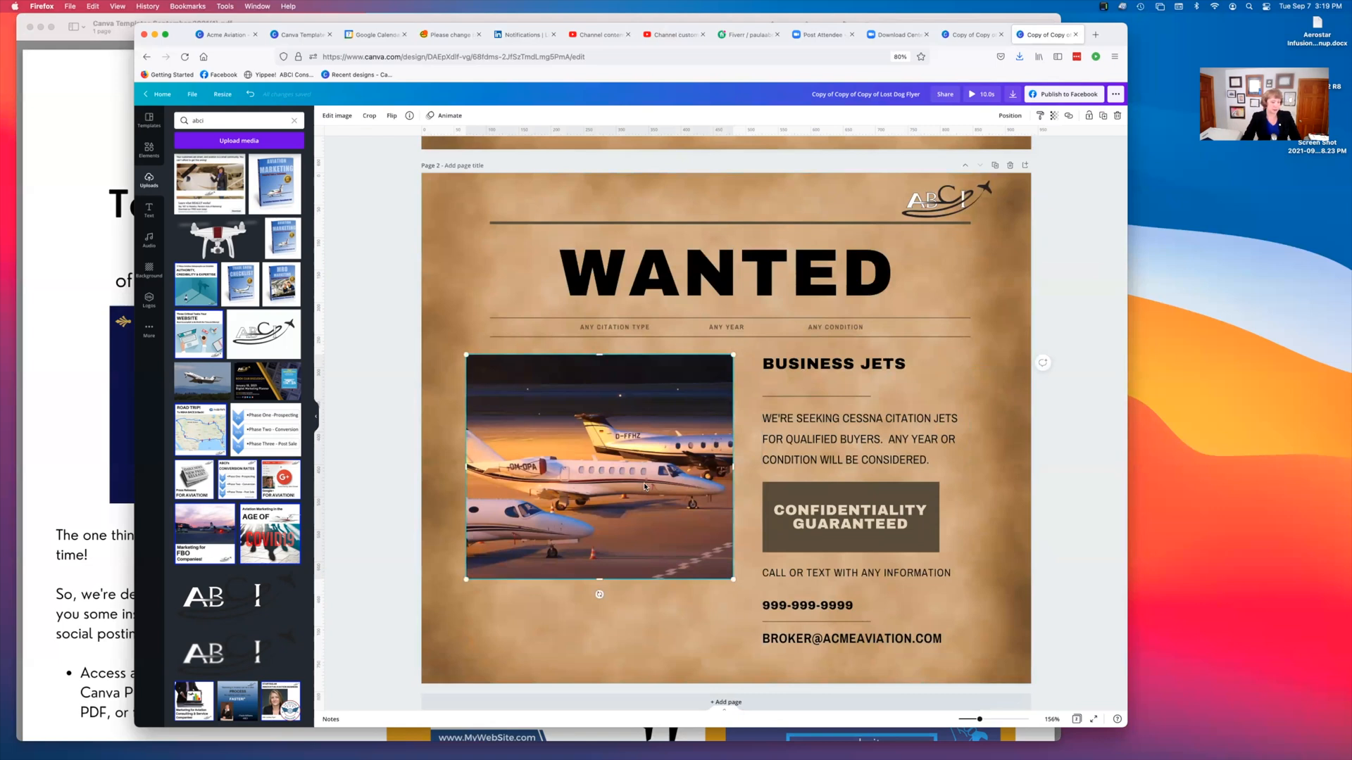
key(Delete)
- On page 2, change CITATION to KING AIR in the subheading row so it reads ANY KING AIR TYPE
click(607, 325)
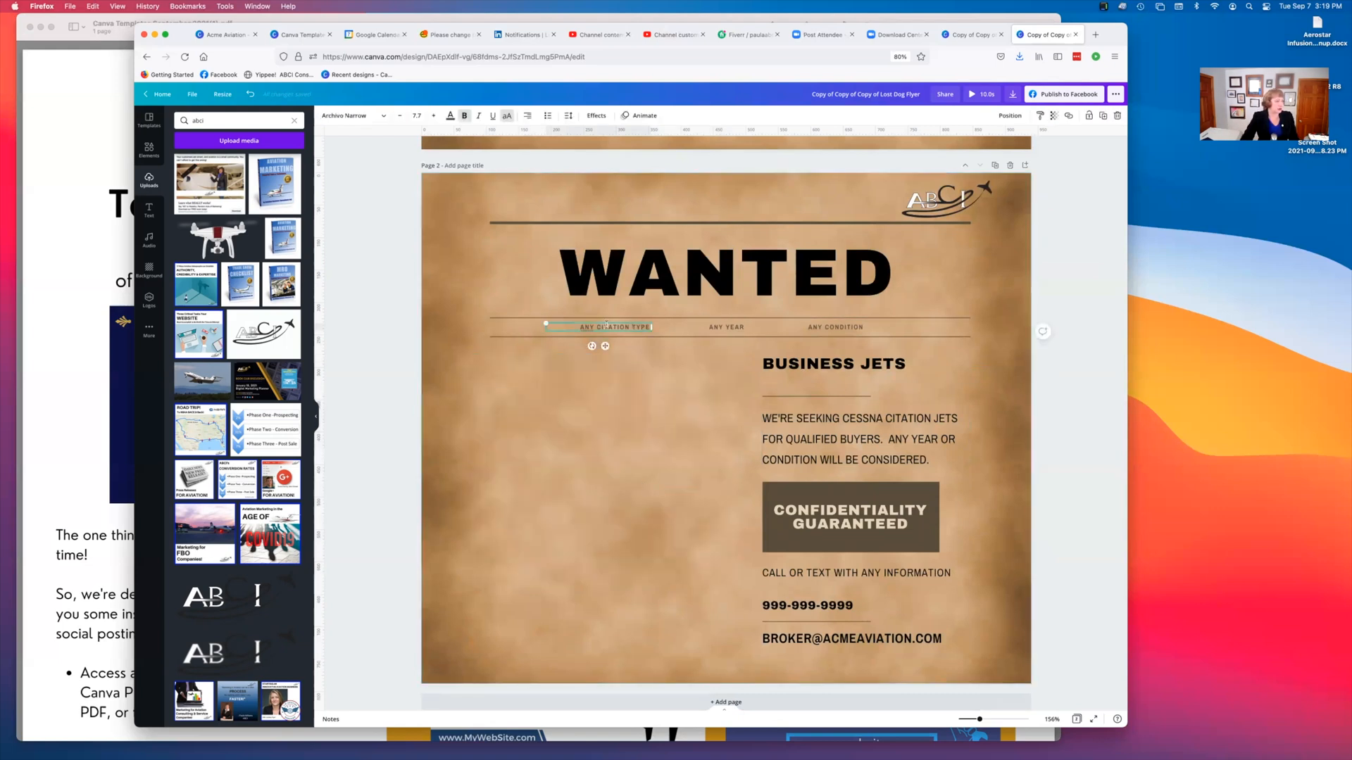
double_click(620, 327)
text(KING AIR)
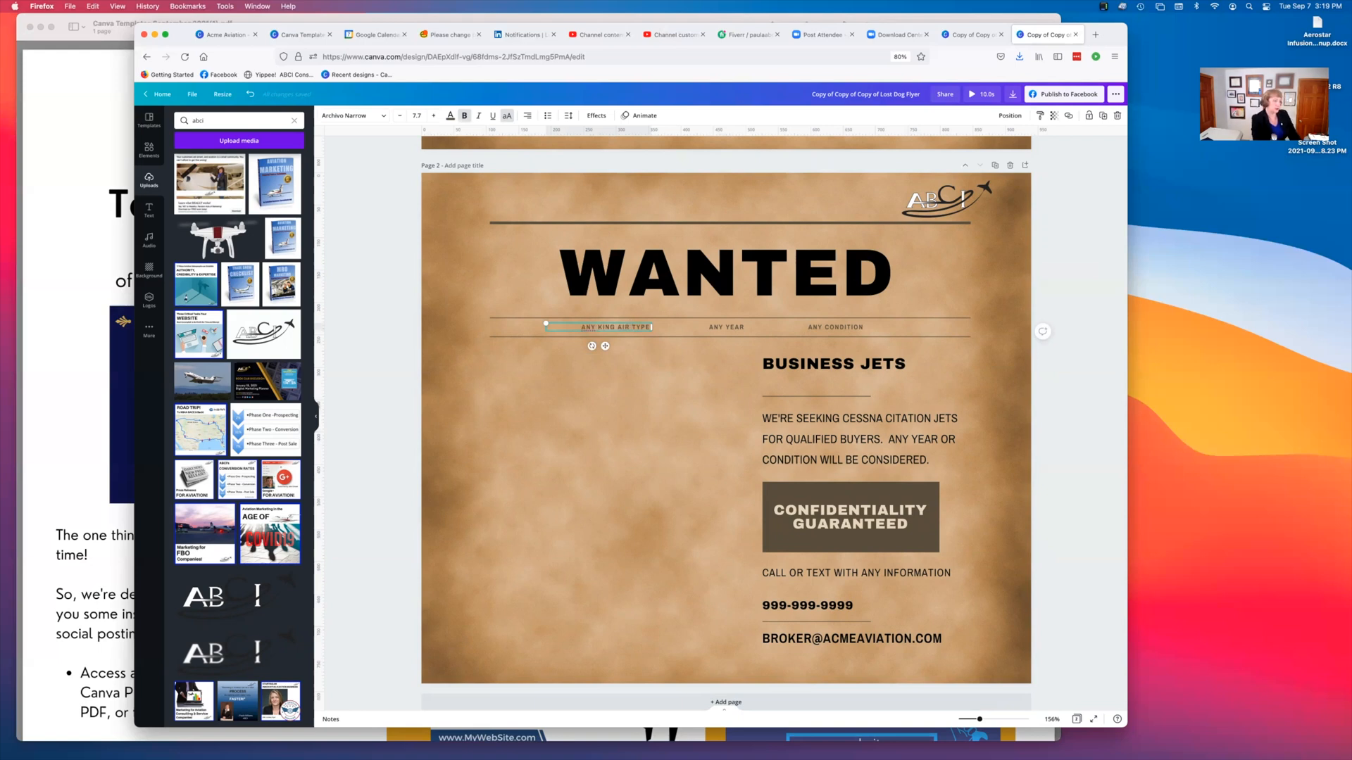
- Search the uploads for "king air" and add the close-up photo of the parked twin-propeller aircraft to page 2
click(192, 121)
double_click(193, 121)
text(king air)
key(Return)
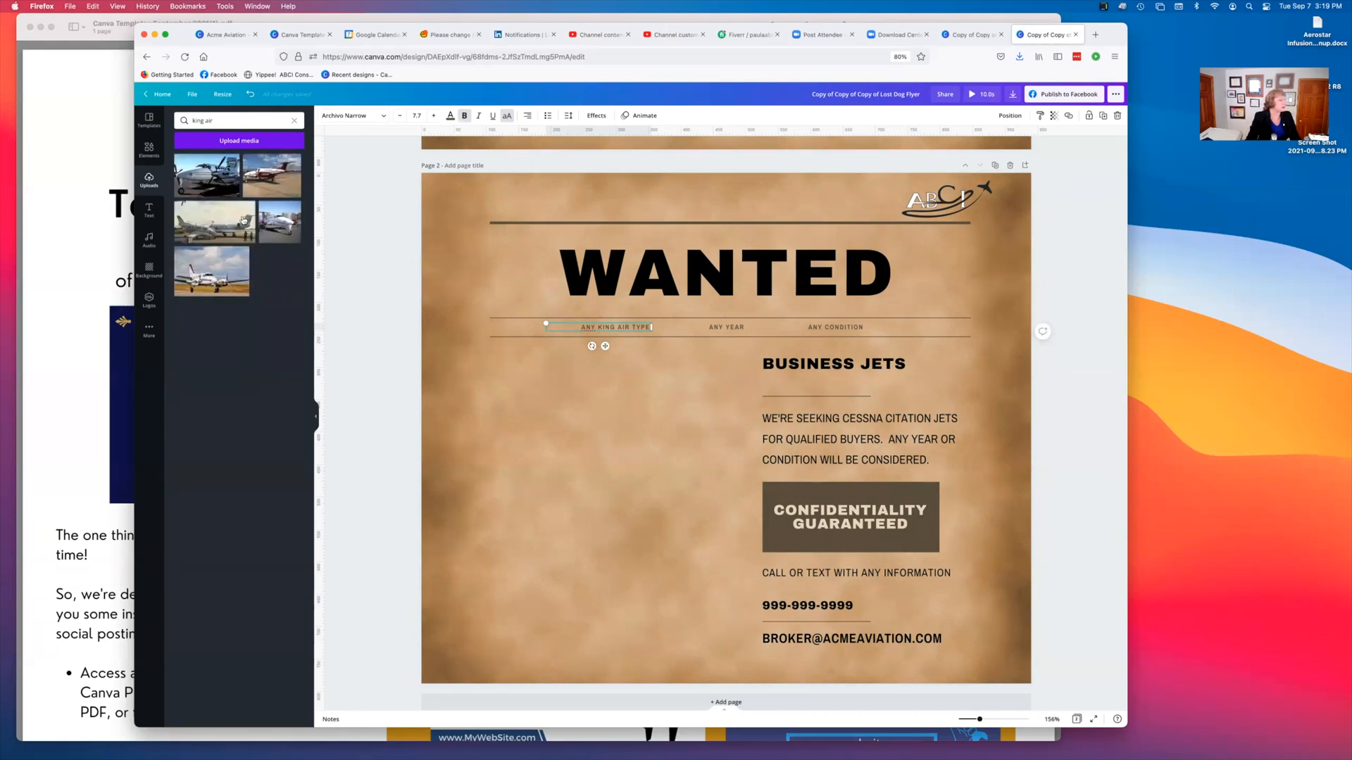
click(243, 221)
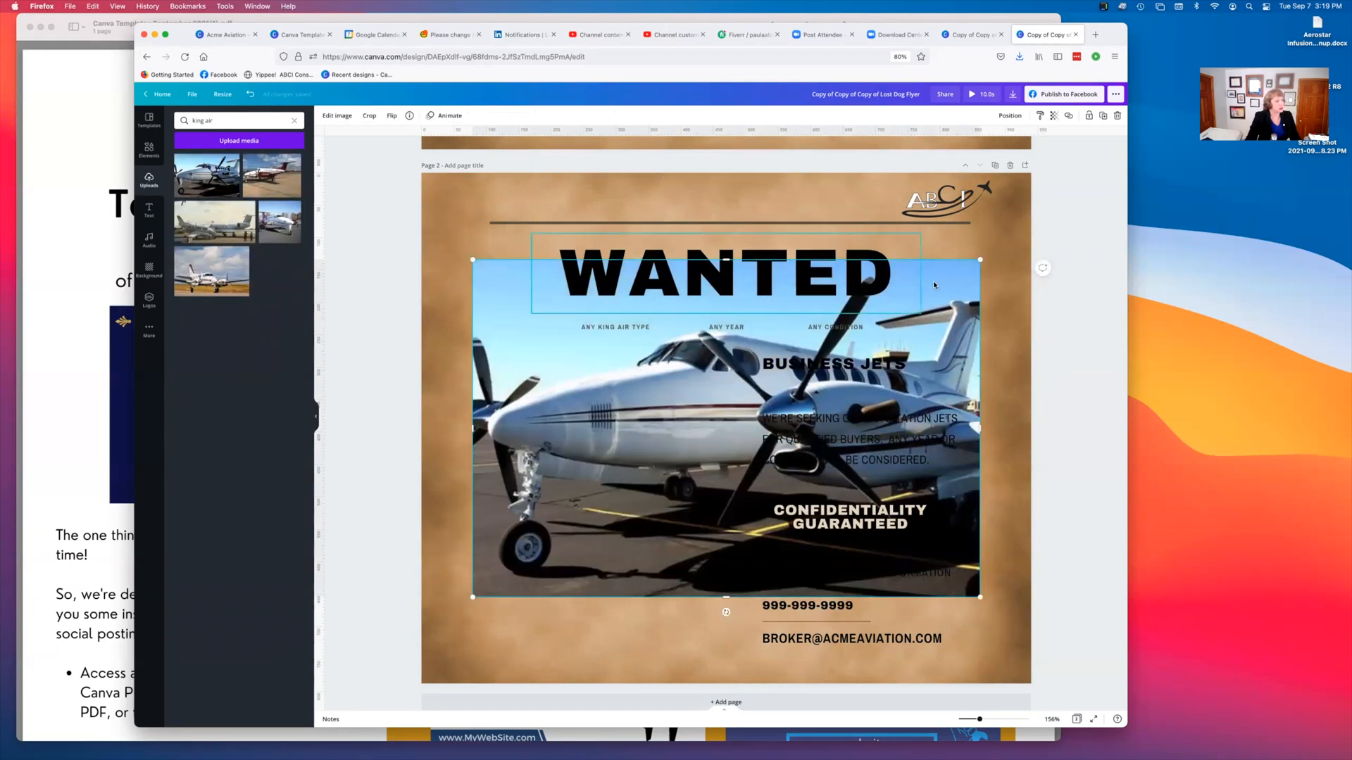
- Shrink and crop the King Air photo, and position it beneath the subheading row beside the text column
drag(978, 260, 693, 404)
drag(614, 529, 594, 499)
drag(710, 481, 666, 486)
drag(660, 567, 740, 631)
drag(647, 540, 646, 510)
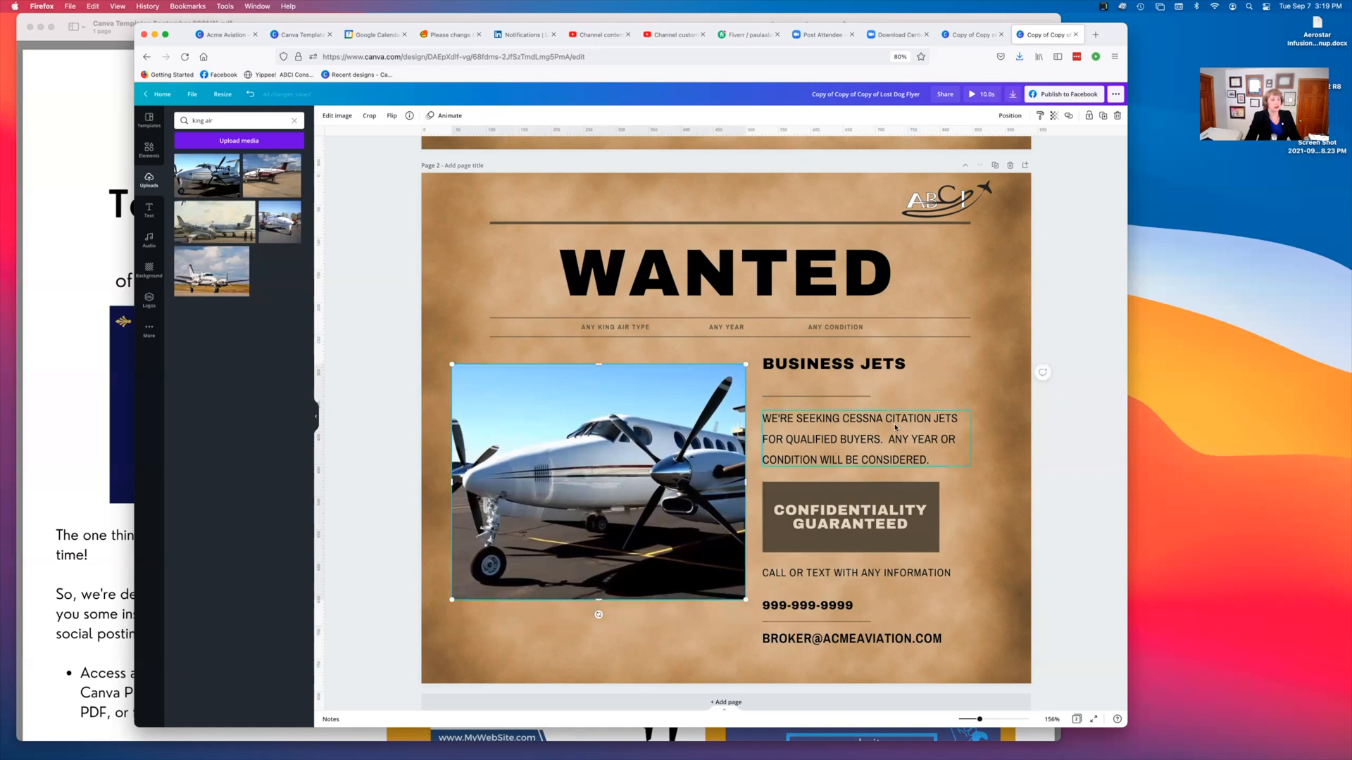
- Replace the BUSINESS JETS heading on page 2 with TURBOPROP AIRCRAFT and widen its text box to fit one line
click(862, 361)
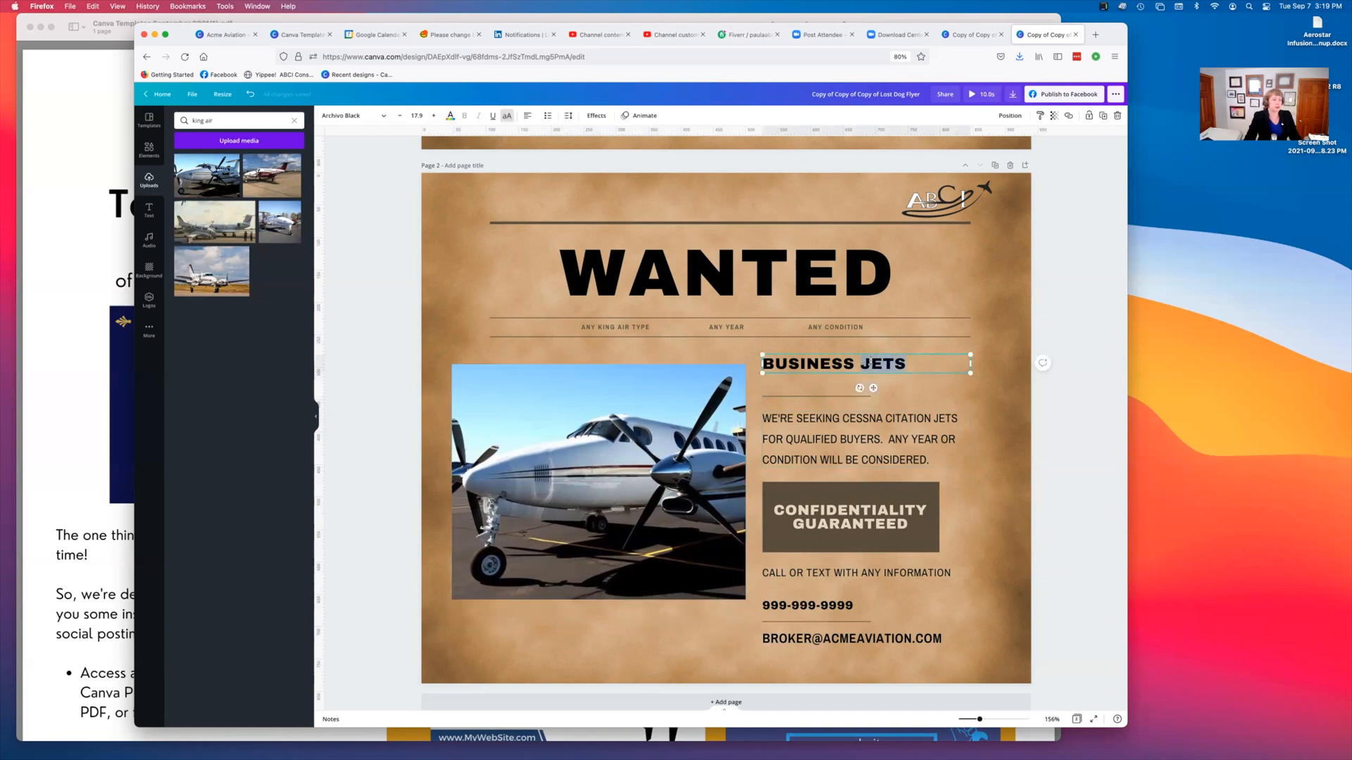
key(BackSpace)
key(BackSpace)
key(BackSpace)
key(BackSpace)
key(BackSpace)
key(BackSpace)
key(BackSpace)
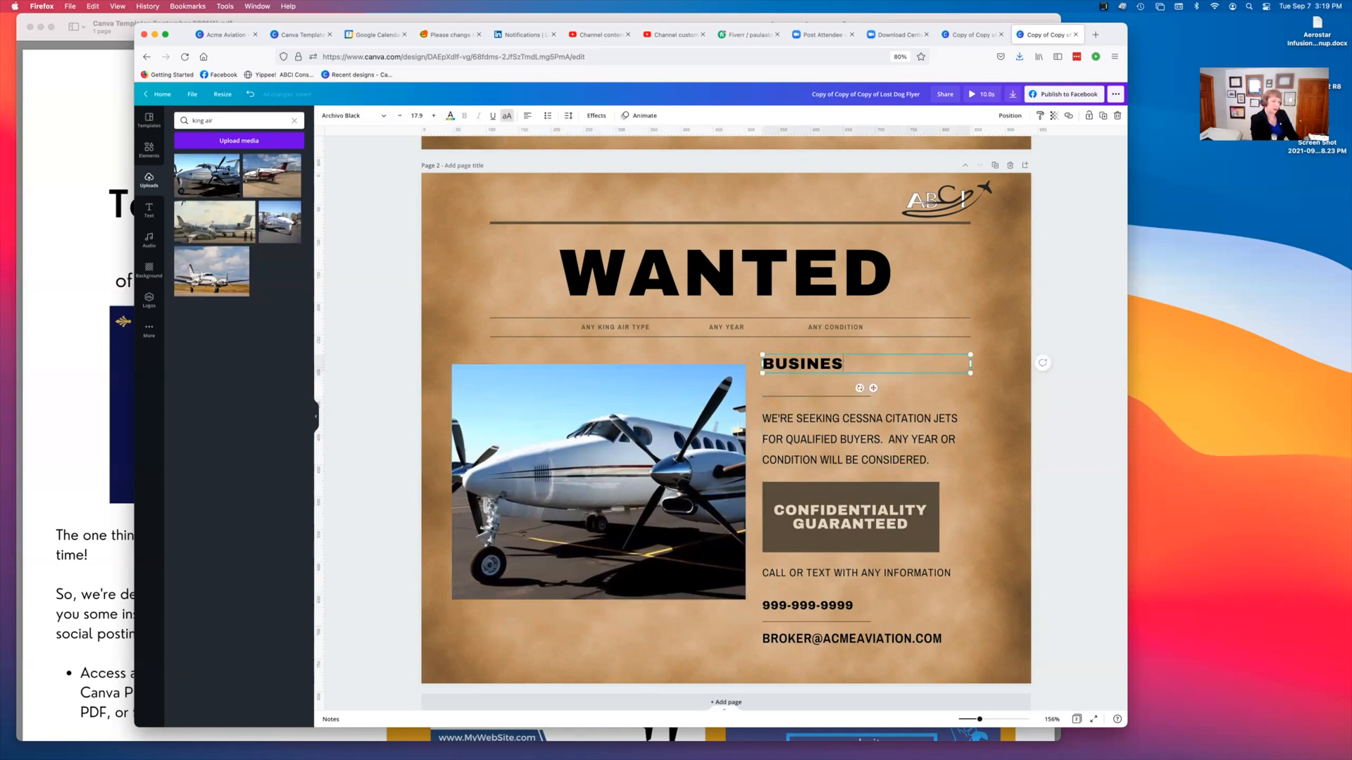
key(BackSpace)
key(BackSpace)
key(BackSpace)
text(TURBOB)
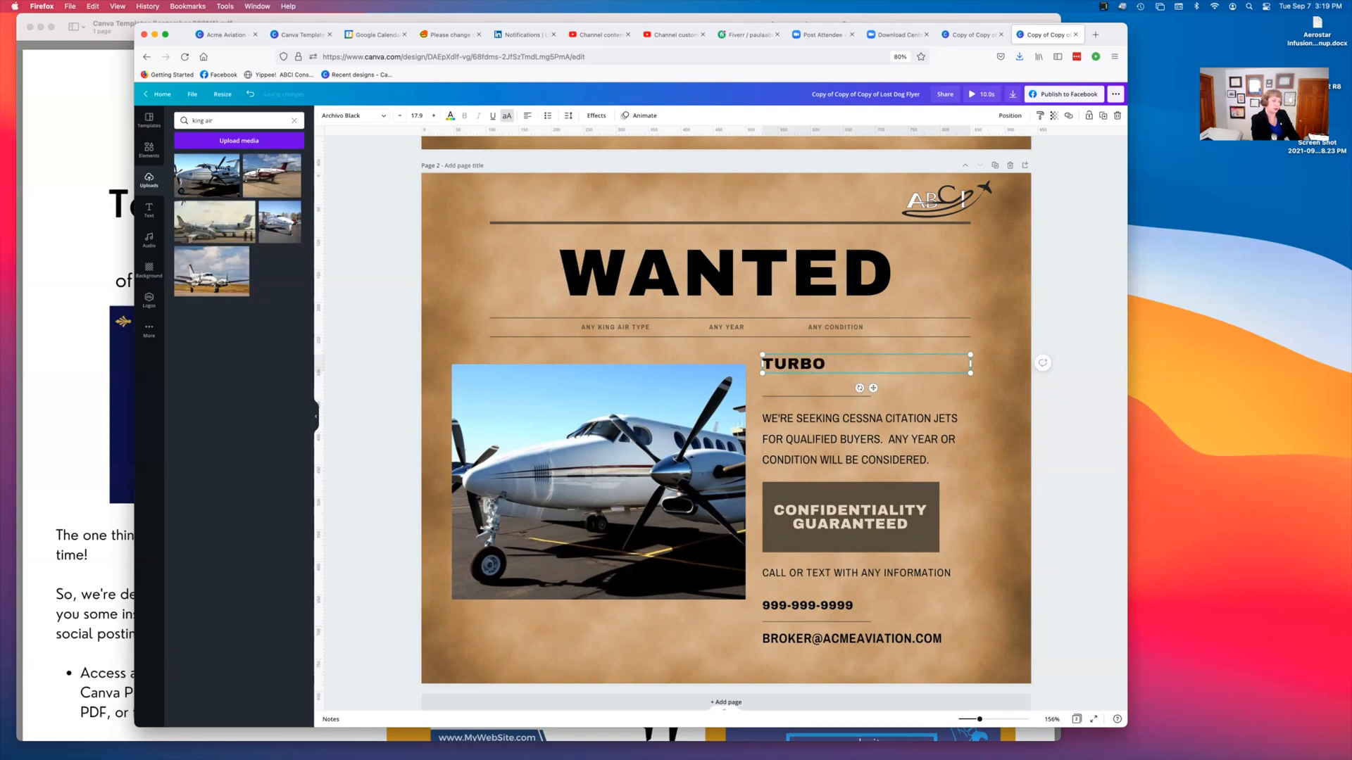
key(BackSpace)
text(PROP AIRCRAFT)
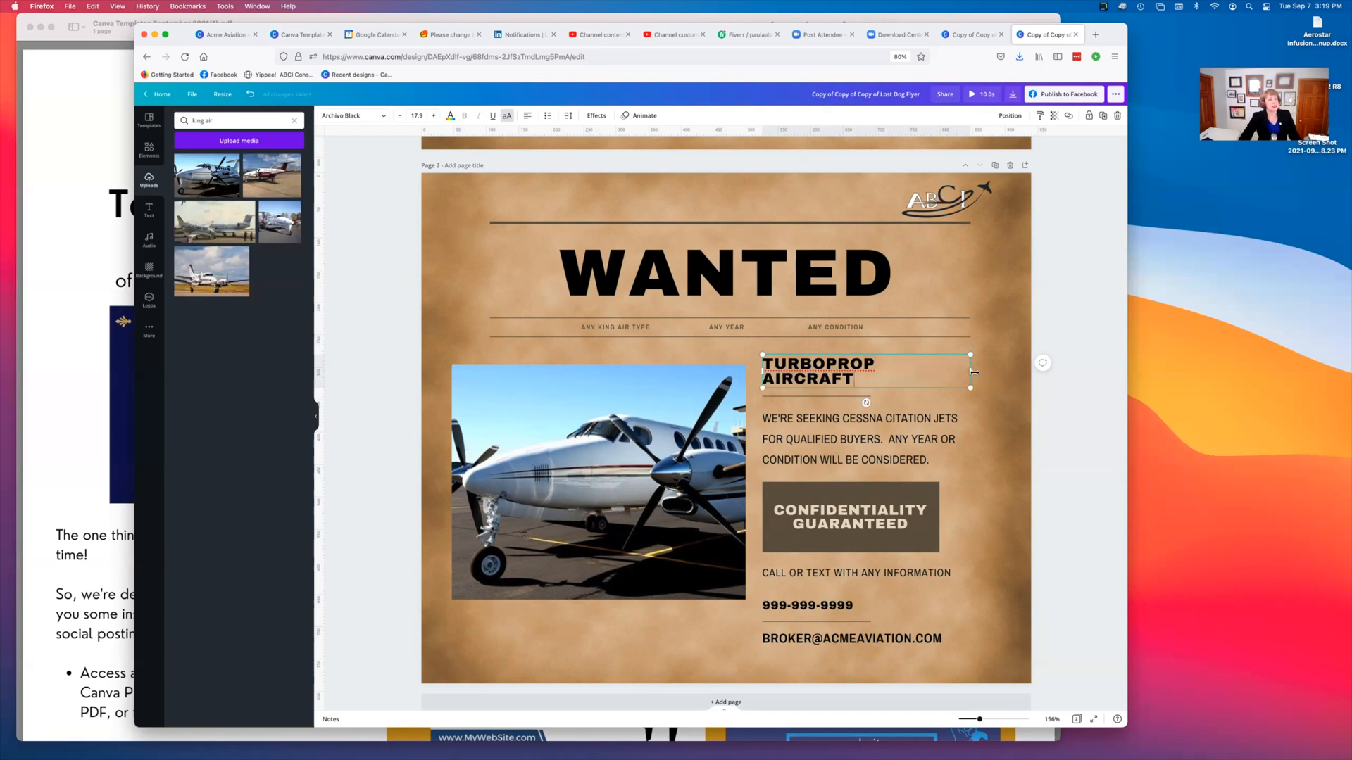
drag(973, 371, 982, 372)
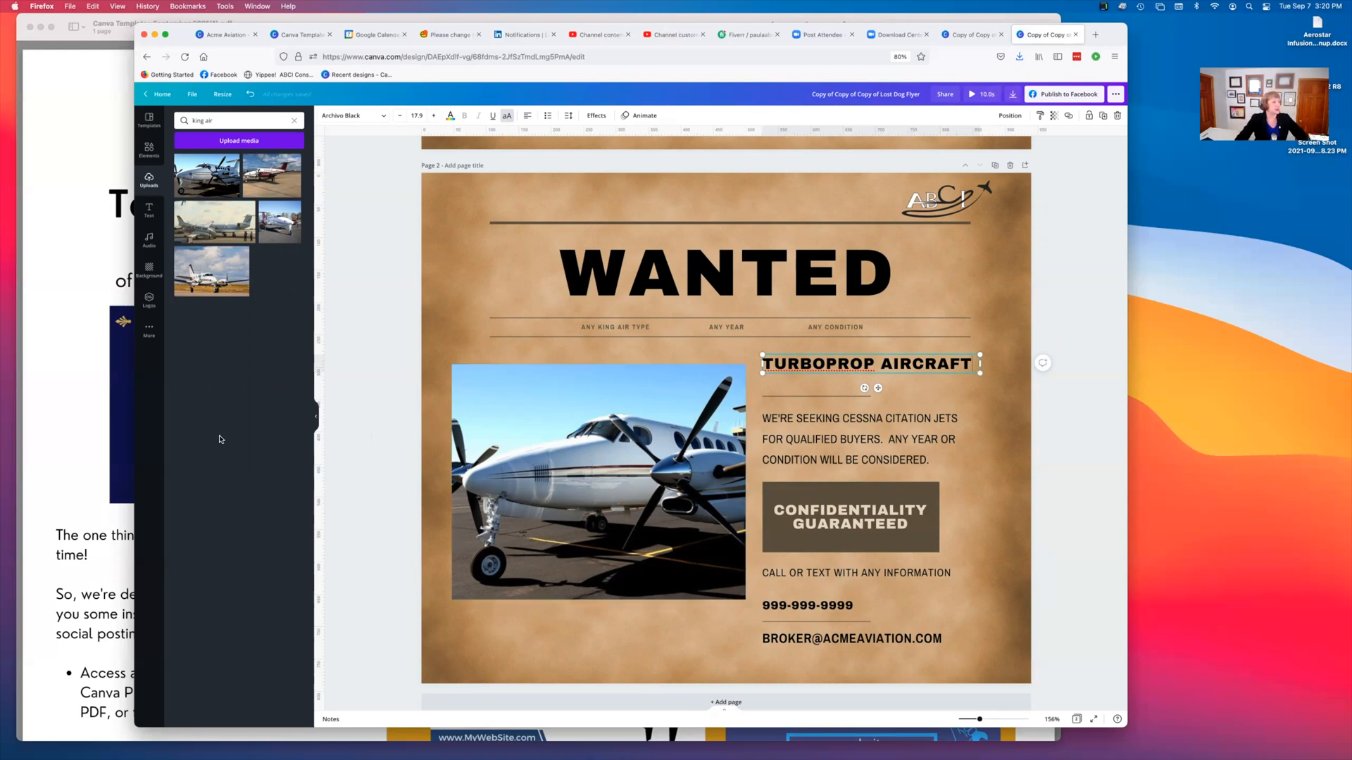
- Switch to the Canva Templates September 2021 PDF in Preview, review its template examples and instructions, and return to the flyer in Firefox
click(57, 432)
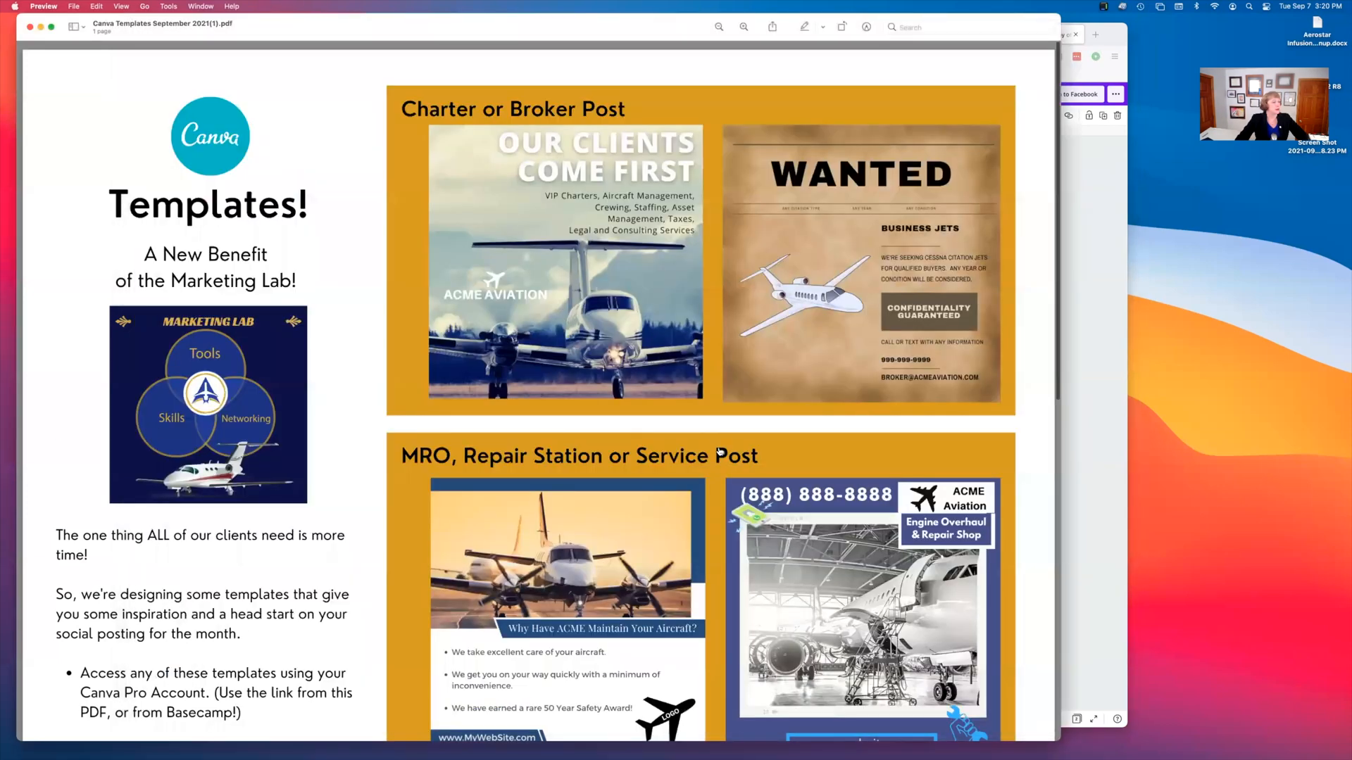
scroll(720, 451, down, 3)
scroll(720, 452, down, 10)
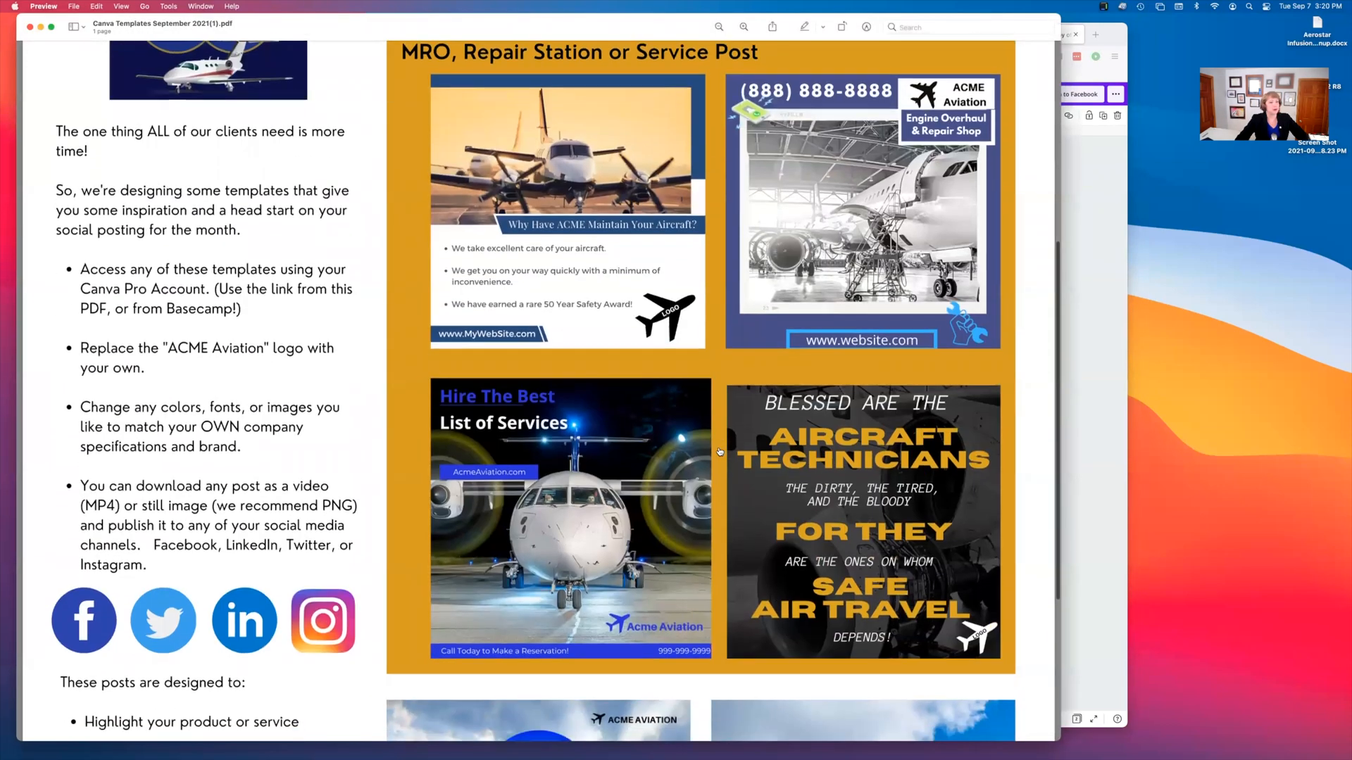
scroll(720, 451, down, 5)
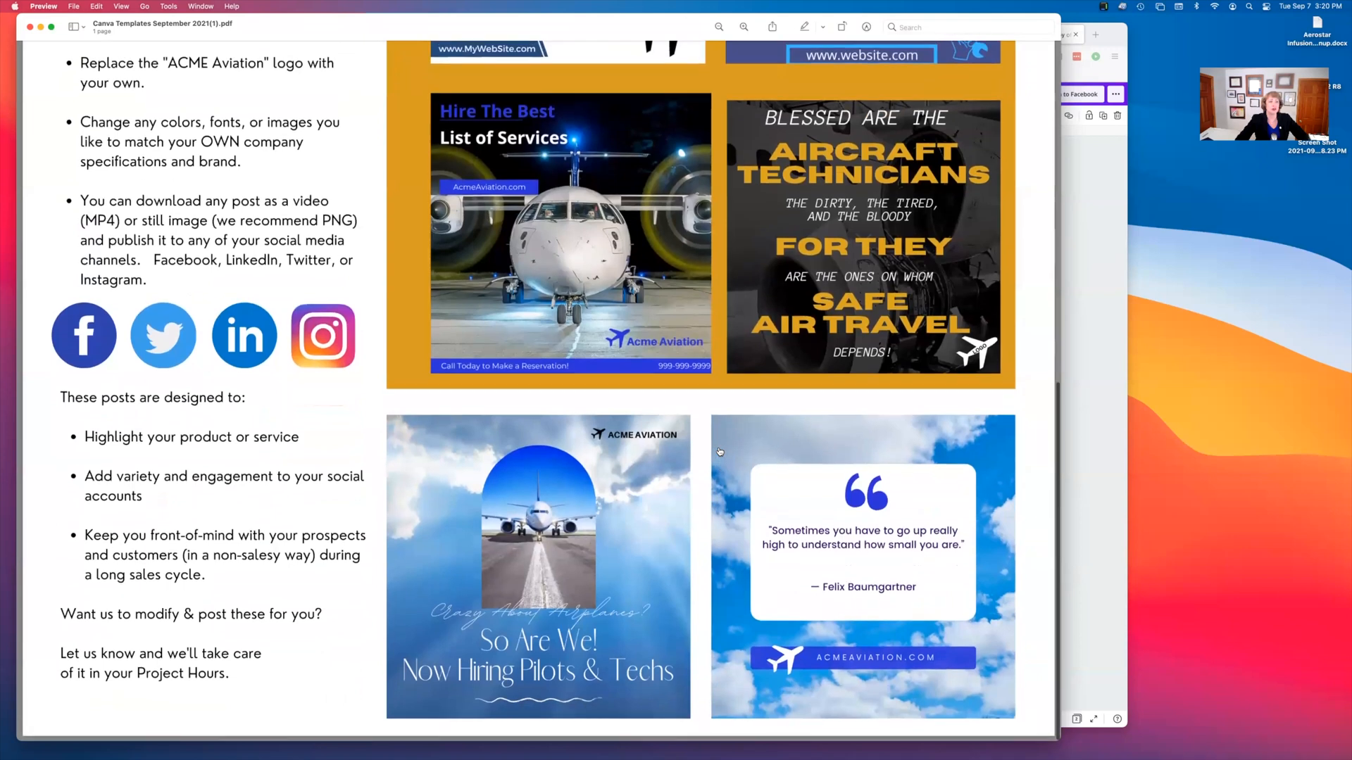
scroll(719, 451, up, 14)
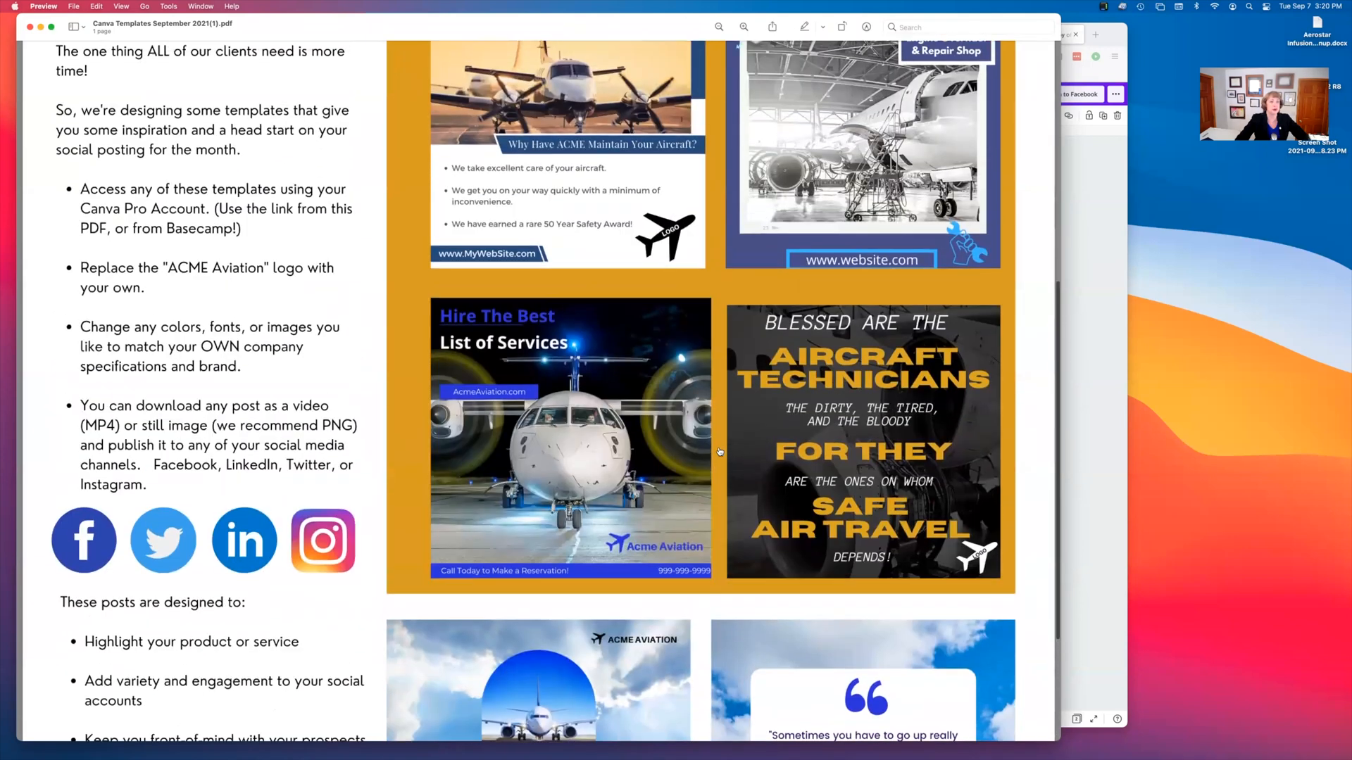
scroll(719, 451, up, 4)
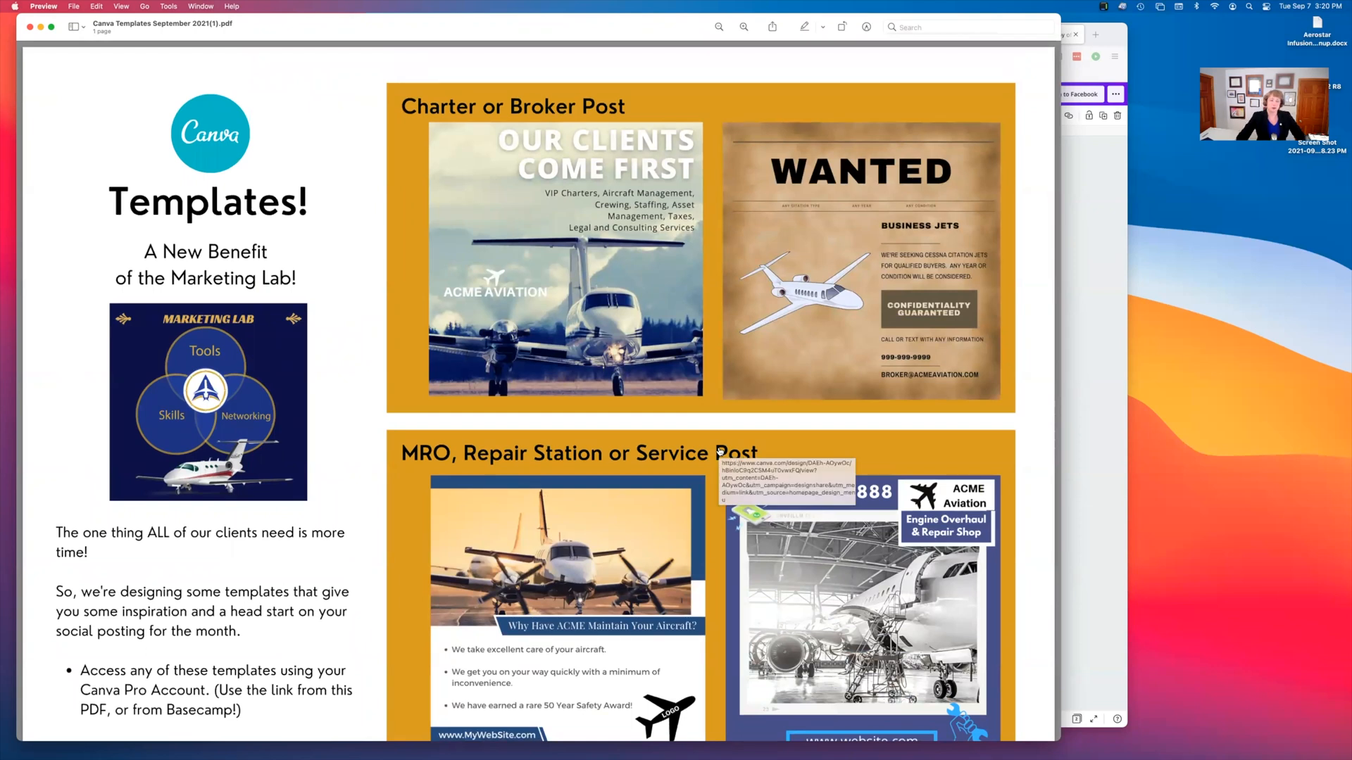
click(1089, 421)
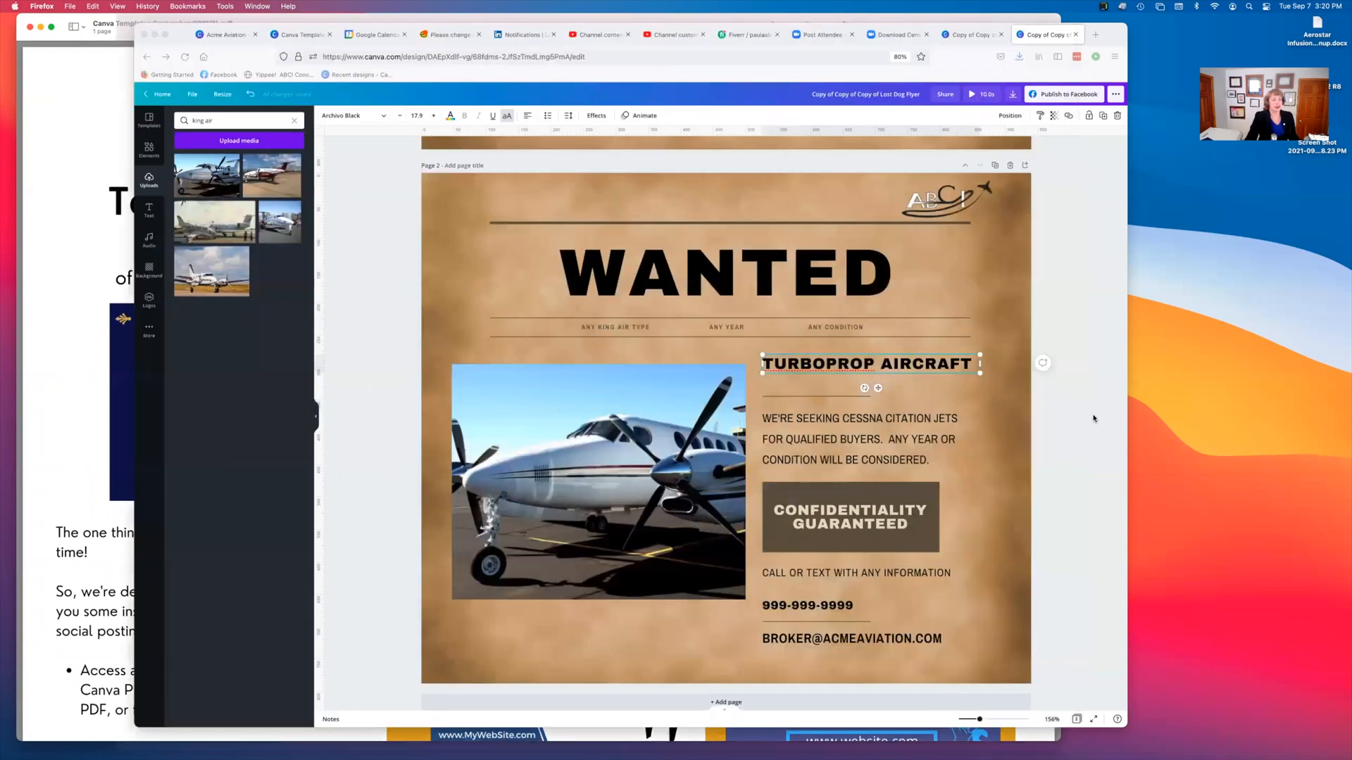